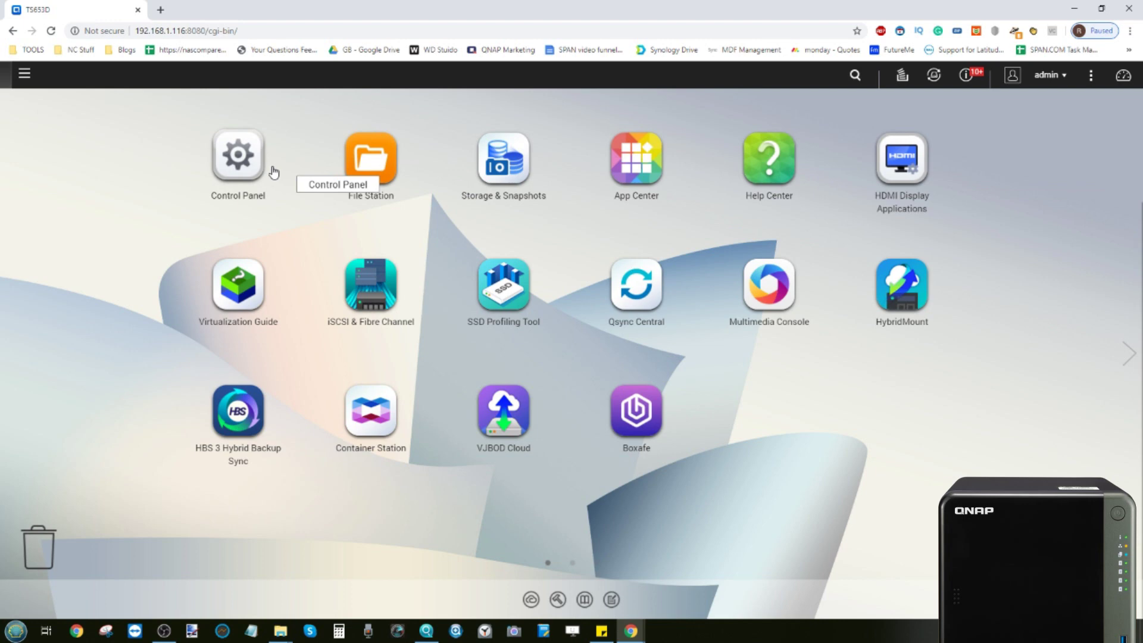
- Open Control Panel's System Status to view the TS-653D's Celeron J4125 CPU, 16 GB memory and firmware 4.4.2.1320
click(224, 169)
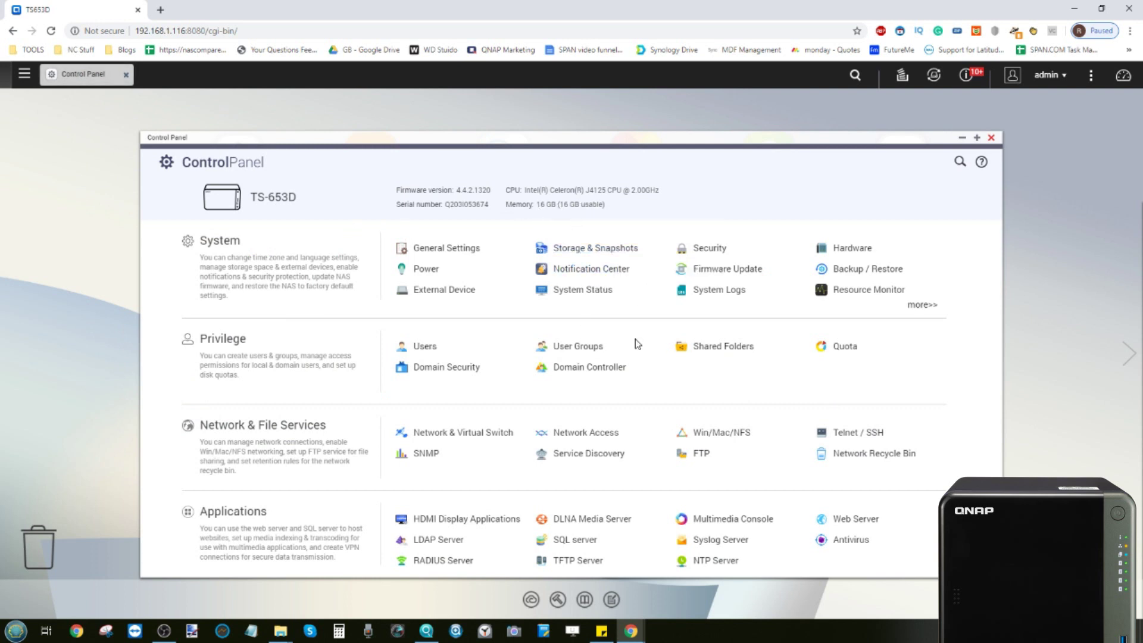
click(852, 249)
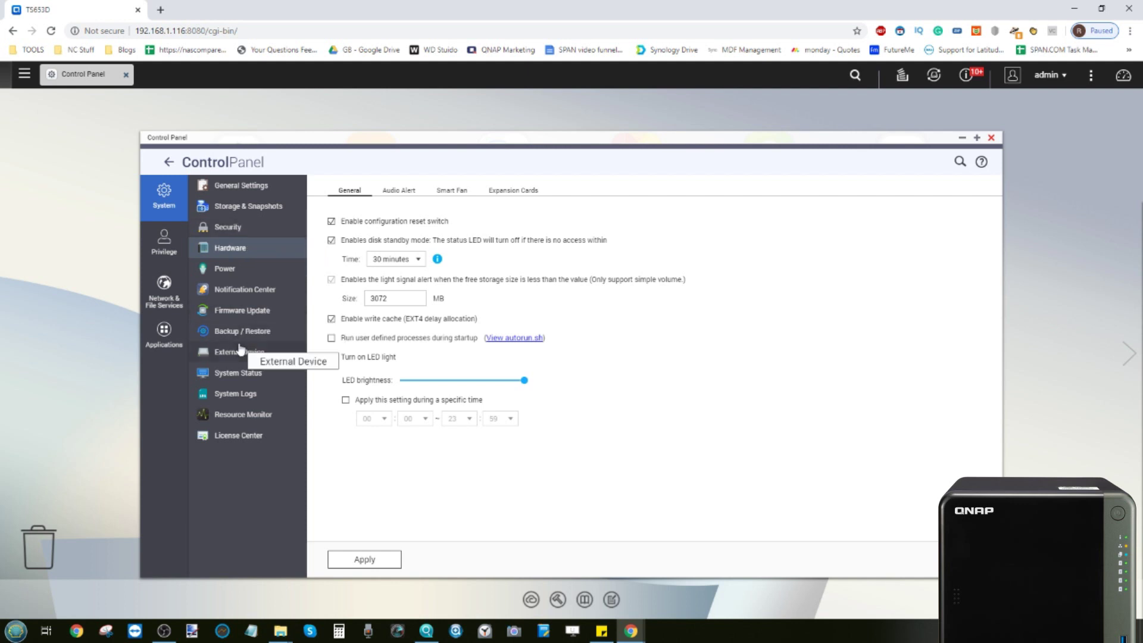
click(238, 375)
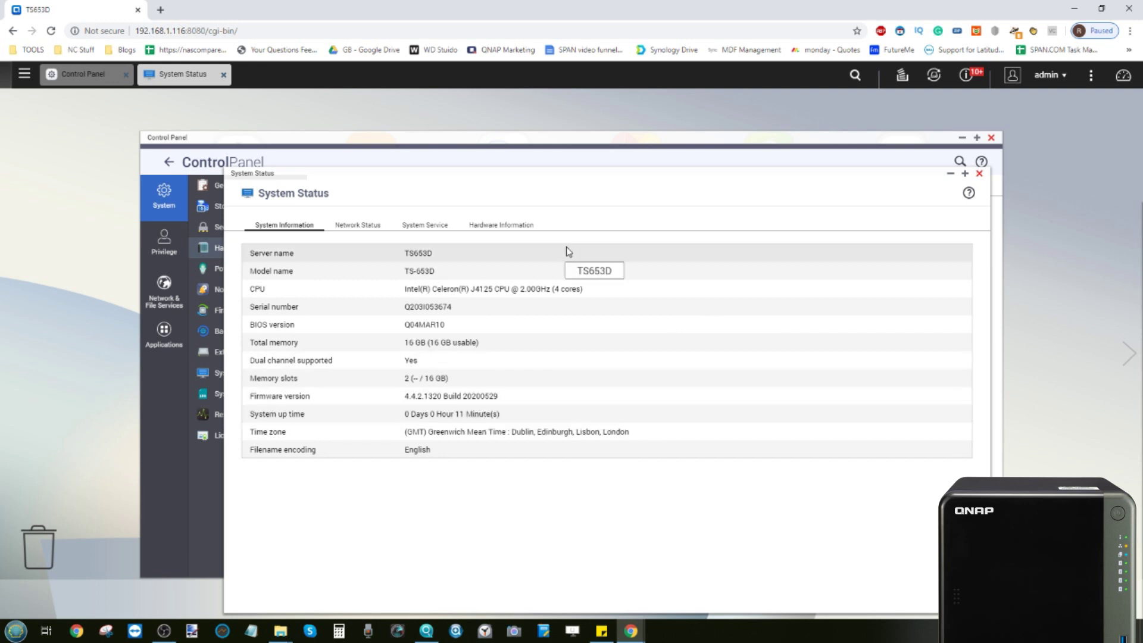
- Review the Hardware Information memory slots (16 GB Crucial in slot 2), then close System Status and Control Panel
click(505, 229)
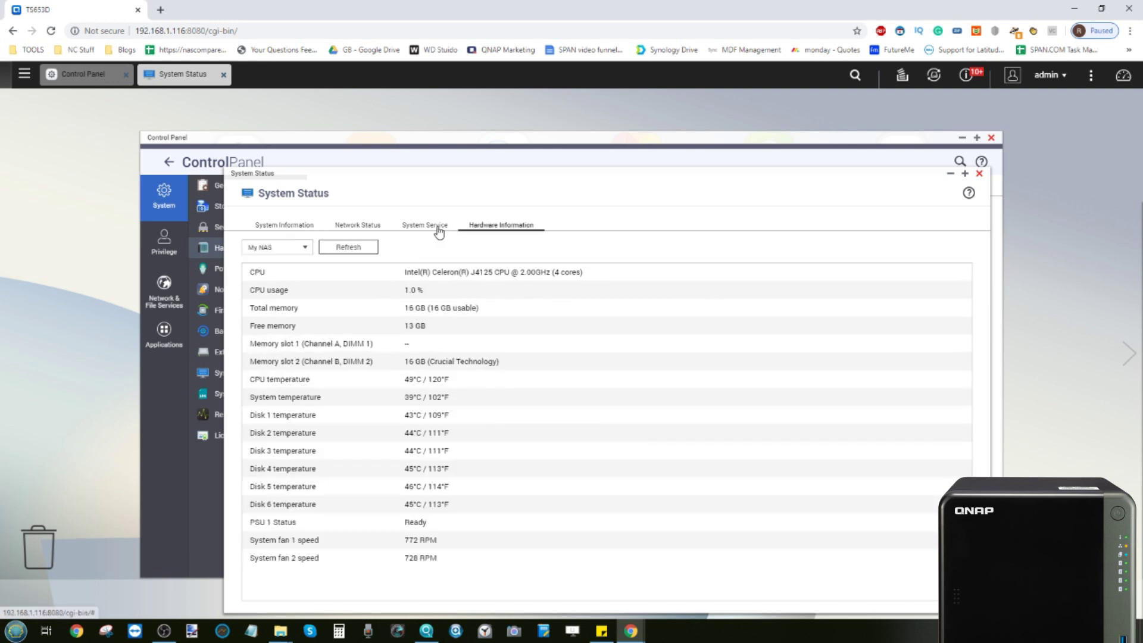
click(435, 232)
click(491, 230)
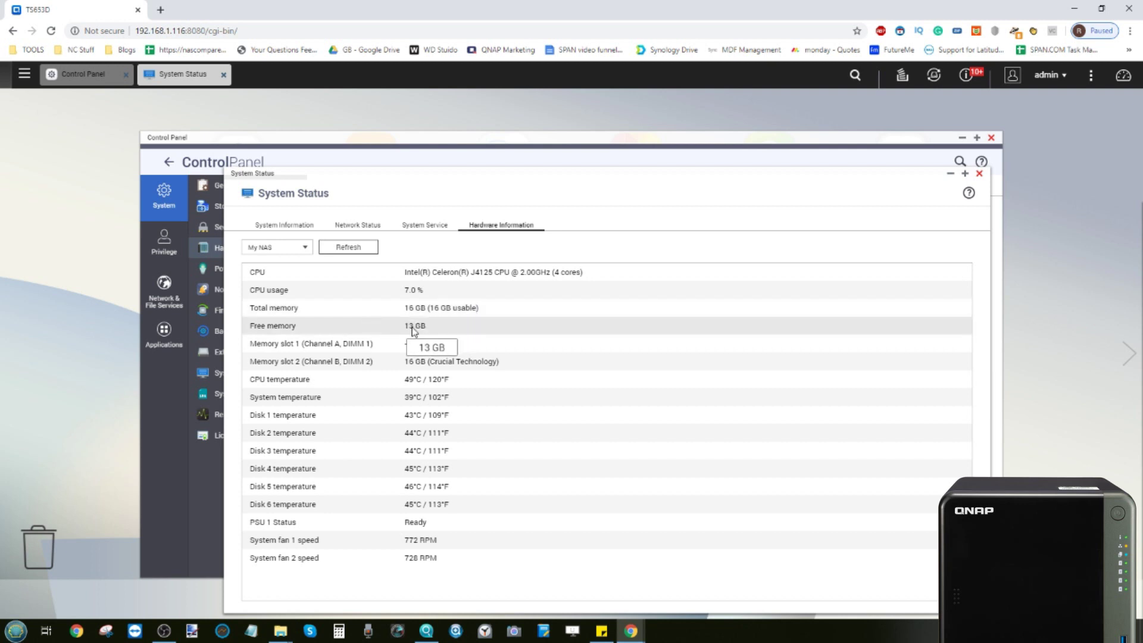
click(978, 174)
click(991, 138)
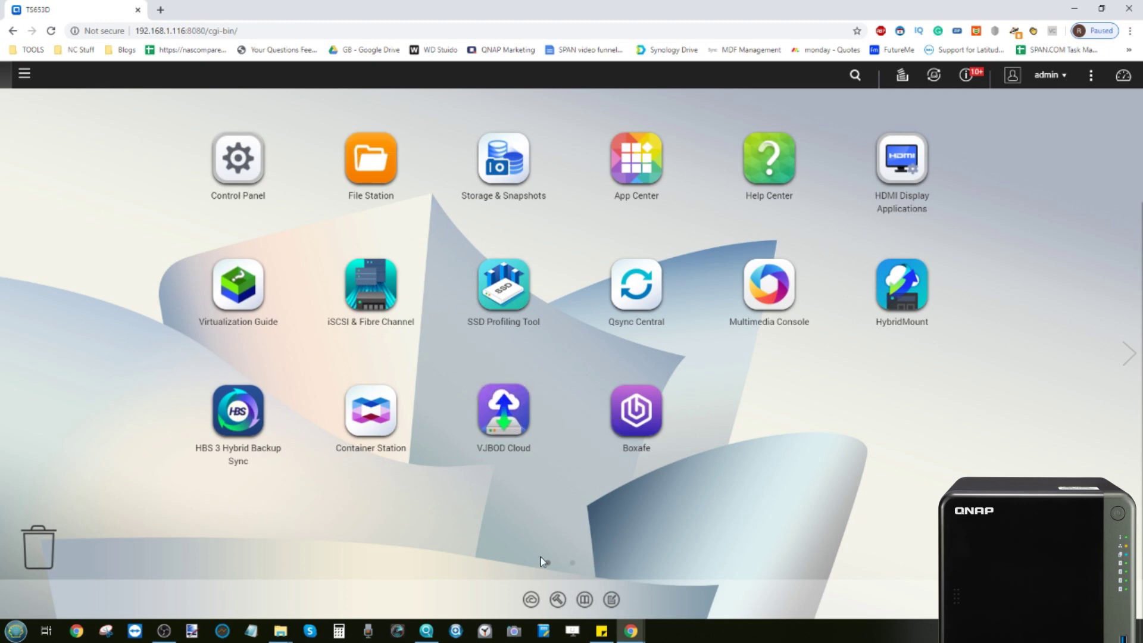
click(572, 562)
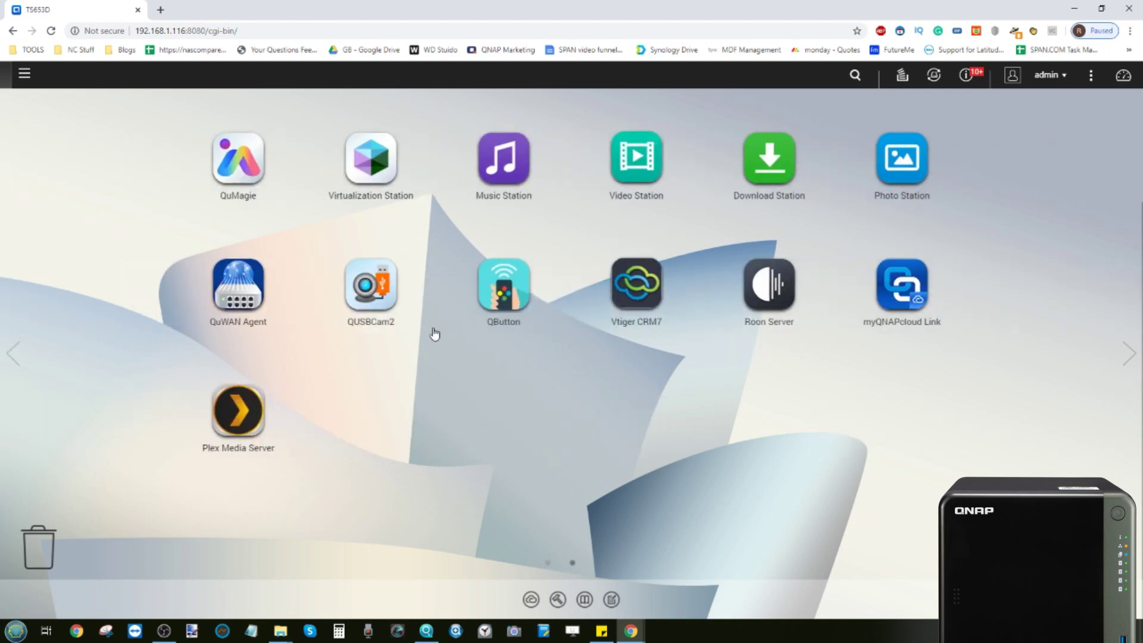
click(1123, 76)
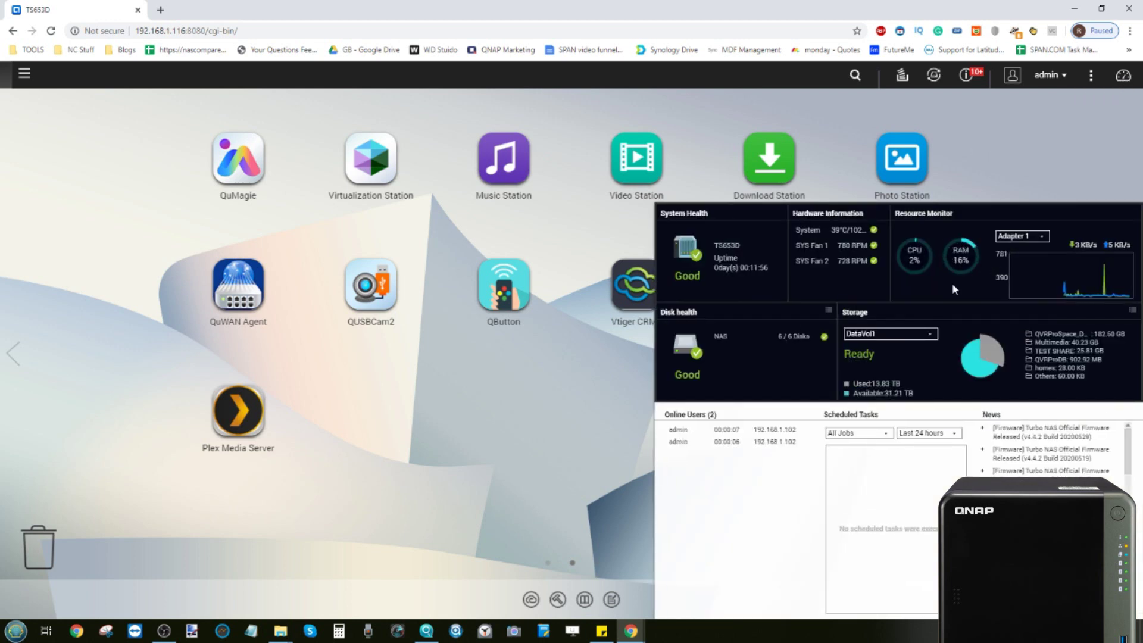
click(1053, 144)
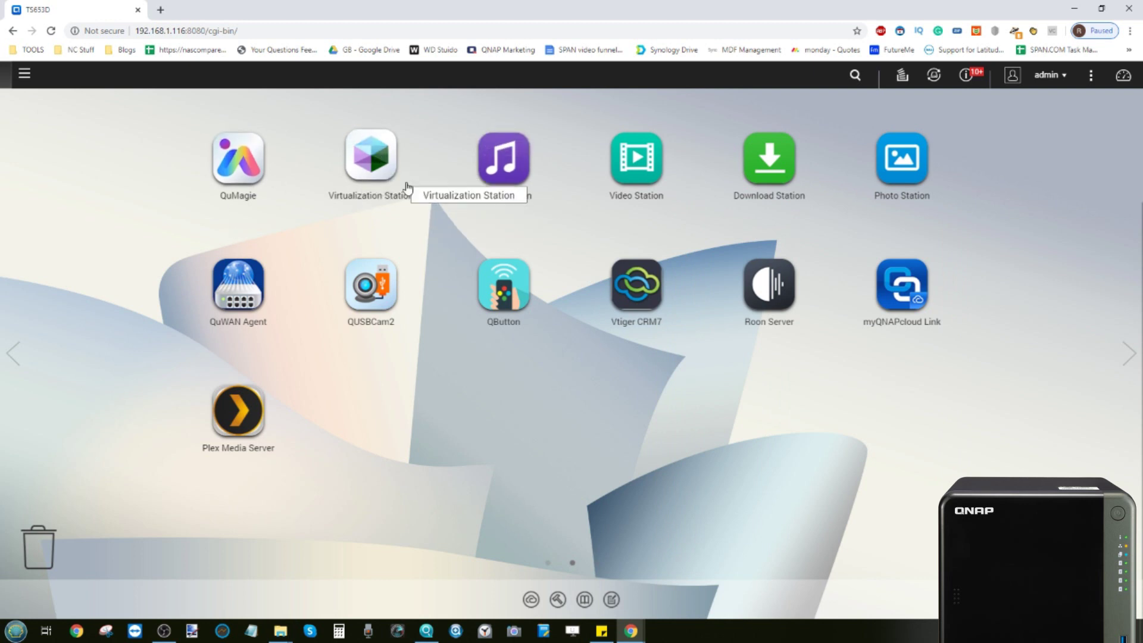
click(12, 356)
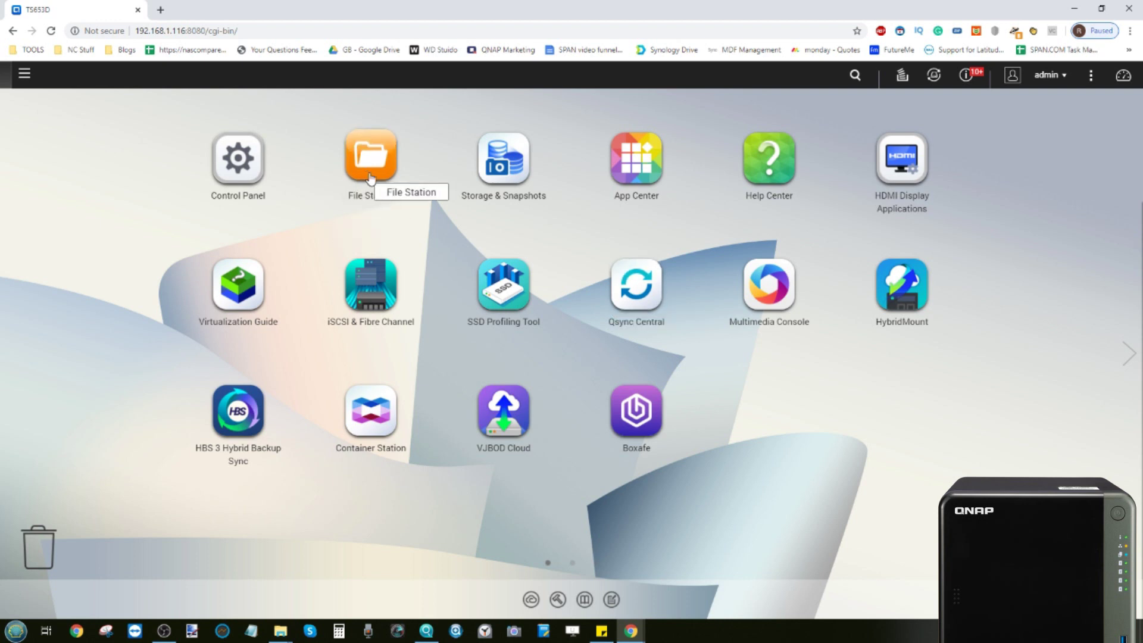
- Show Resource Monitor's Overview with 2.51 of 15.54 GB memory used, moved down to expose the desktop icons
click(24, 73)
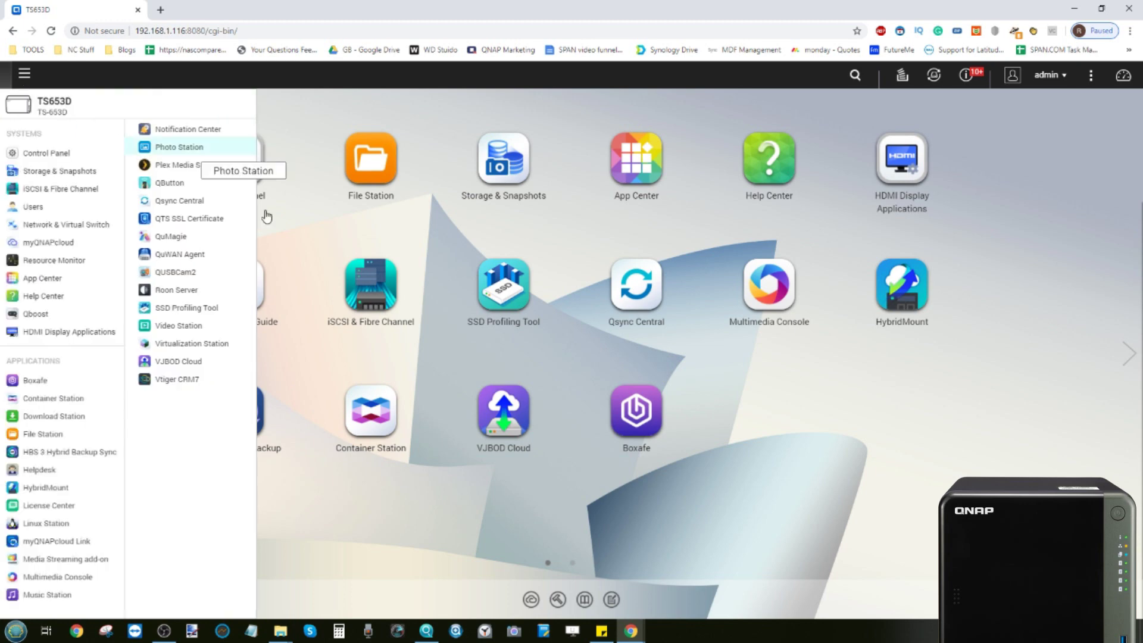
click(73, 265)
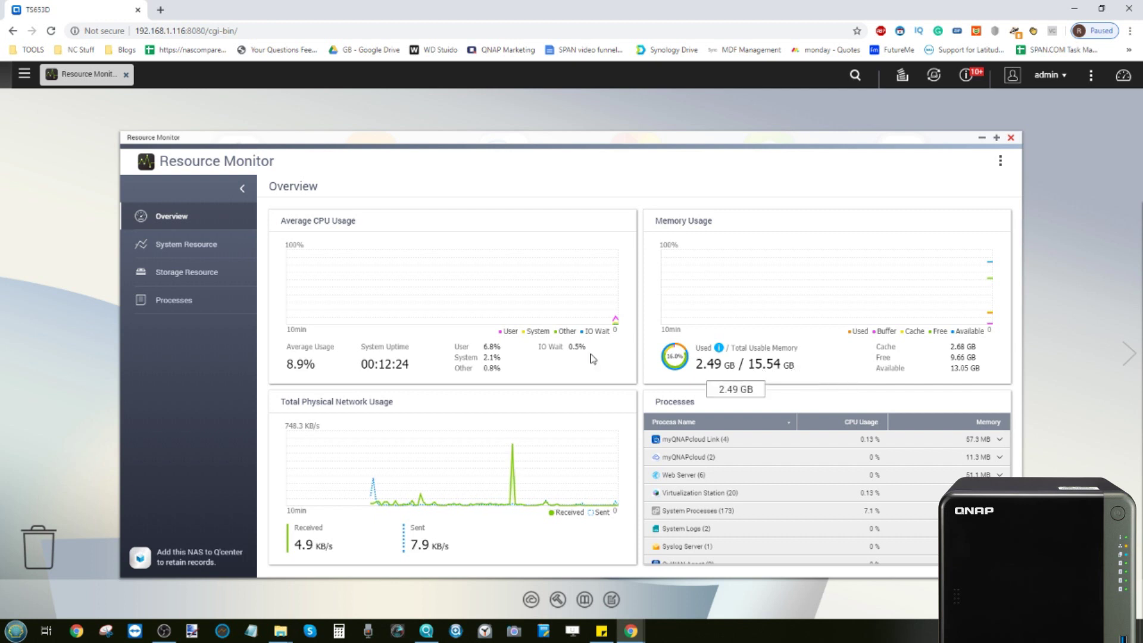
click(204, 256)
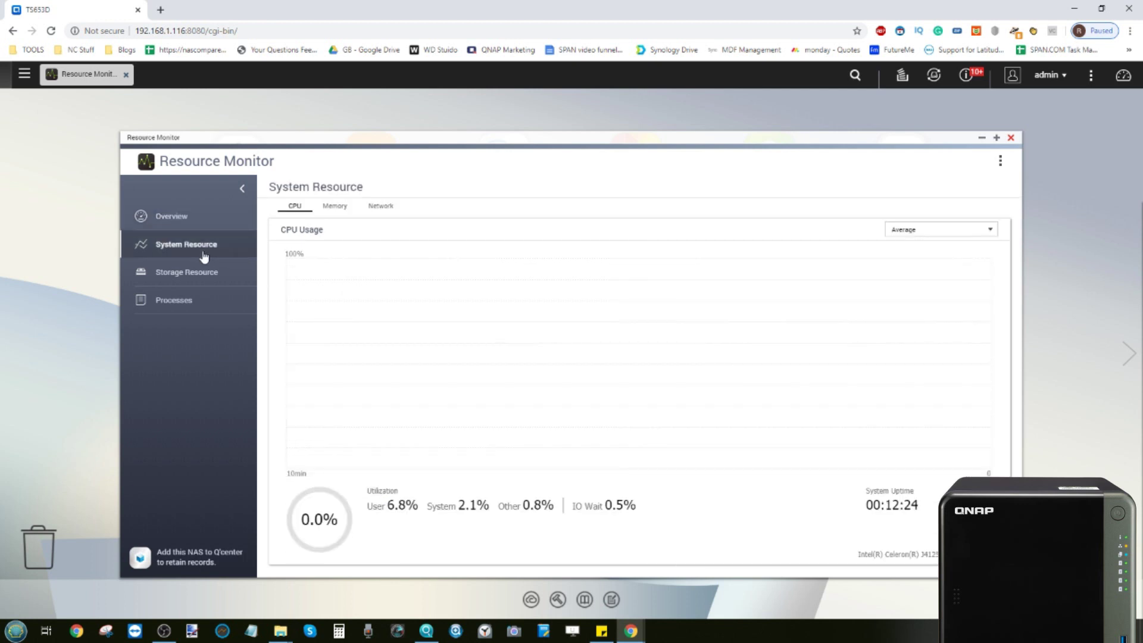
click(335, 208)
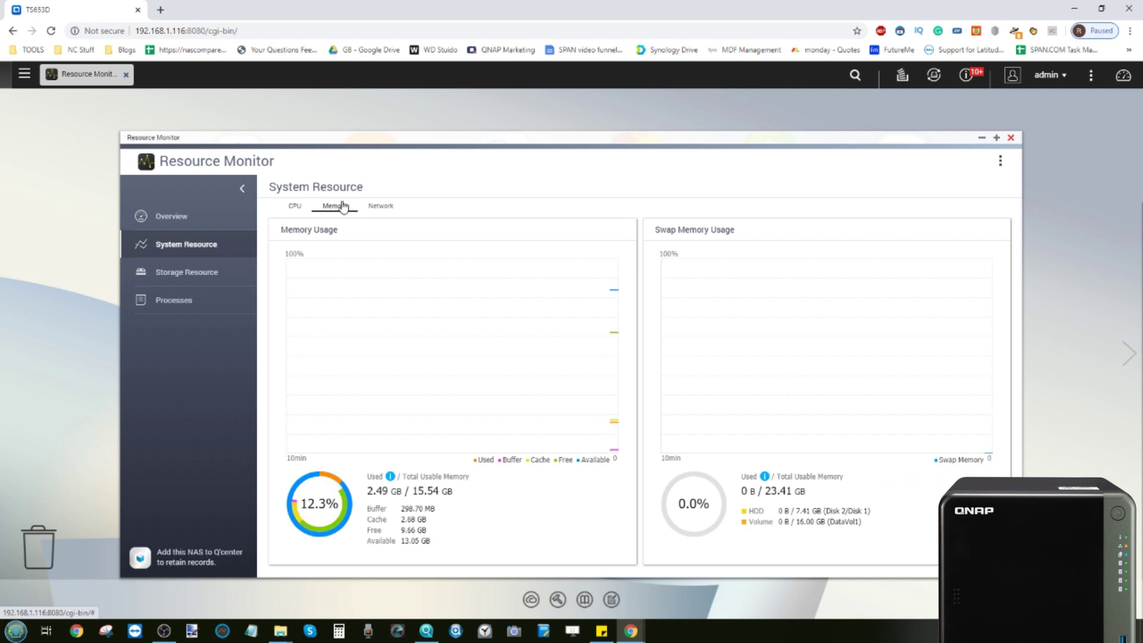
mouse_move(619, 387)
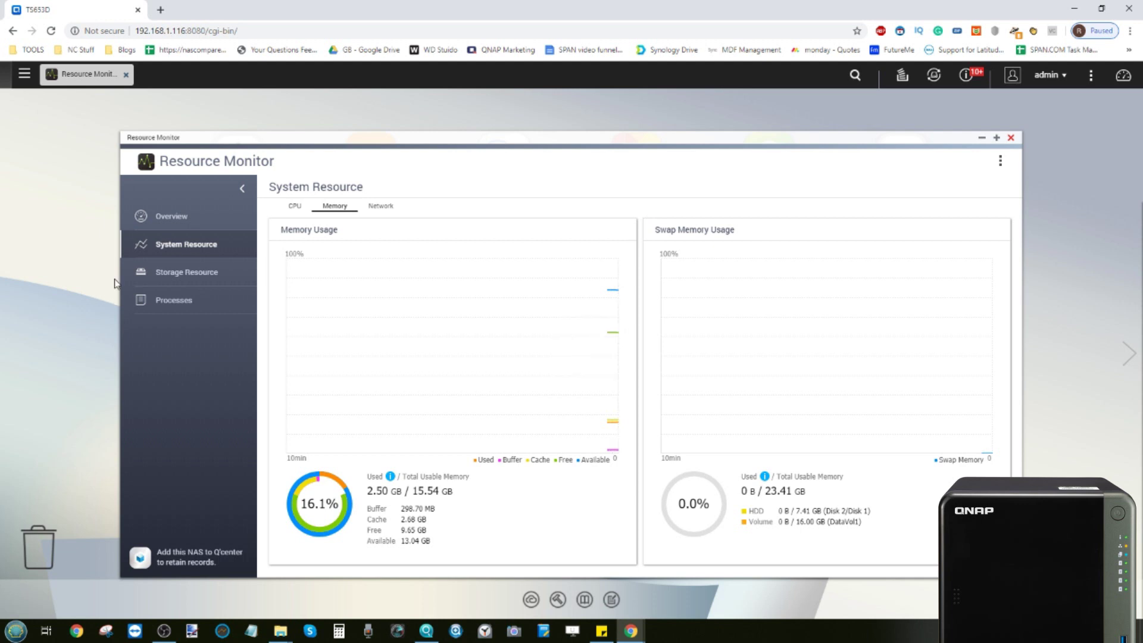
click(174, 301)
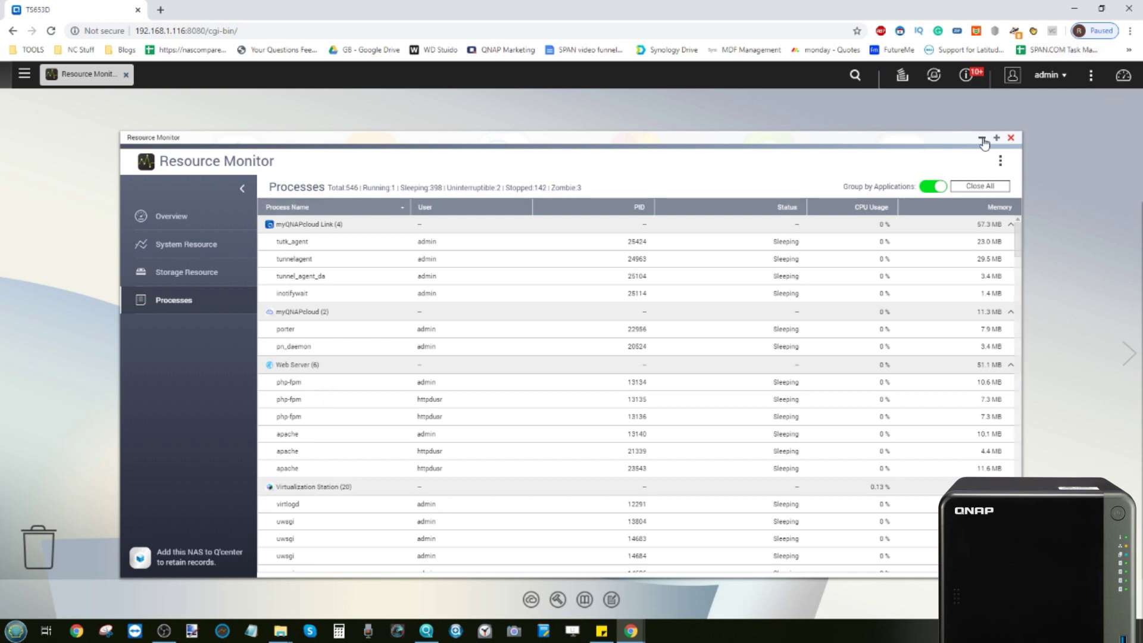
click(180, 218)
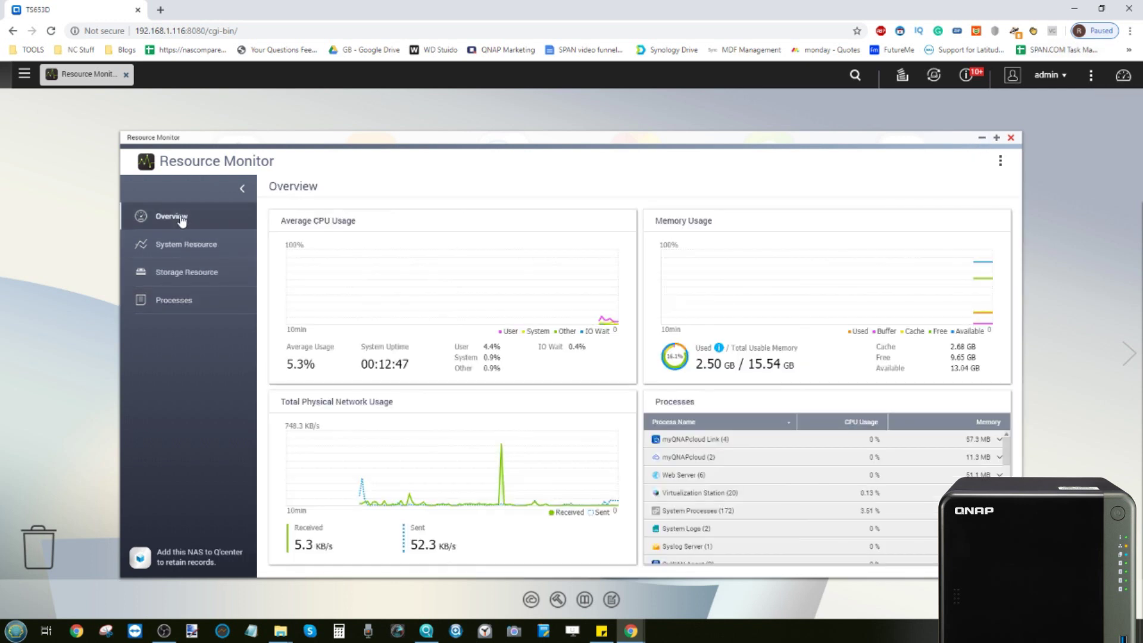
drag(939, 141, 930, 351)
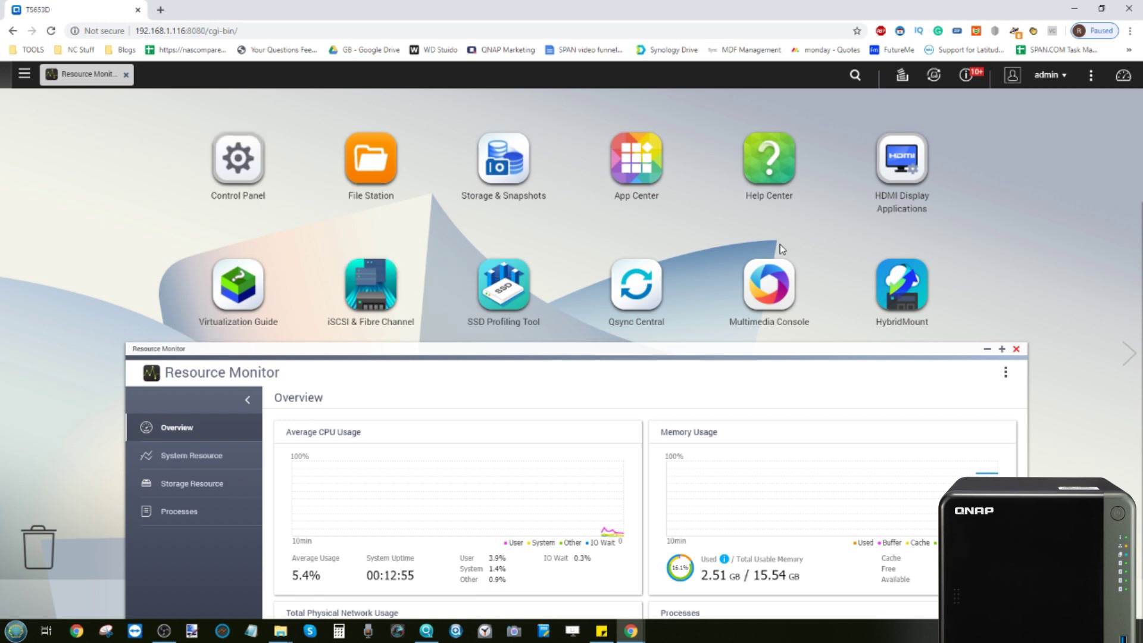
click(24, 74)
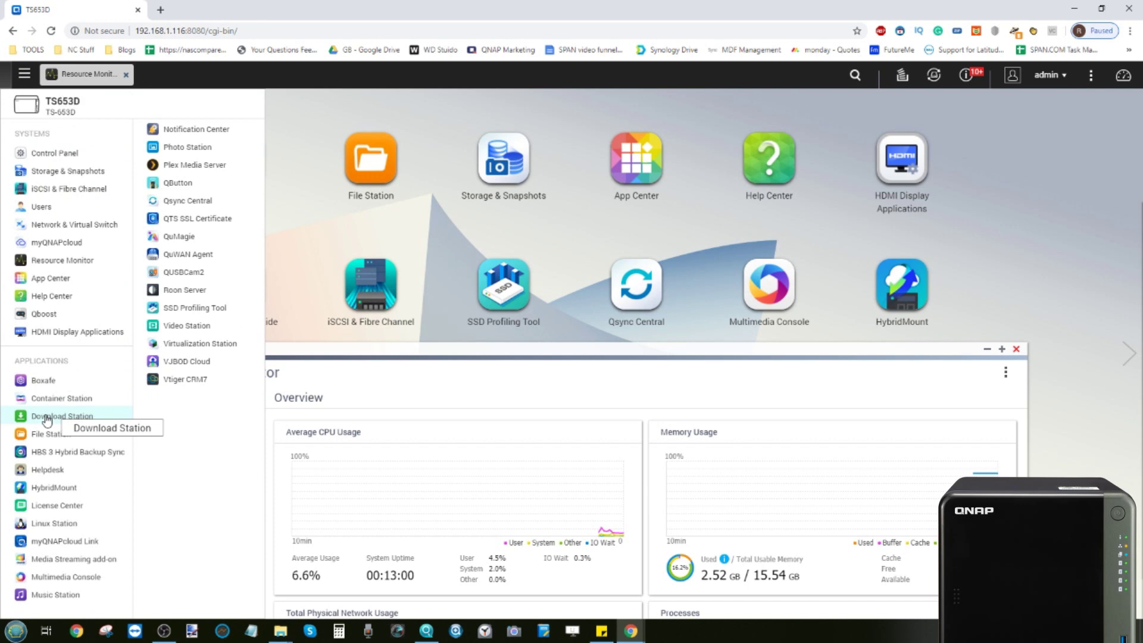
click(66, 403)
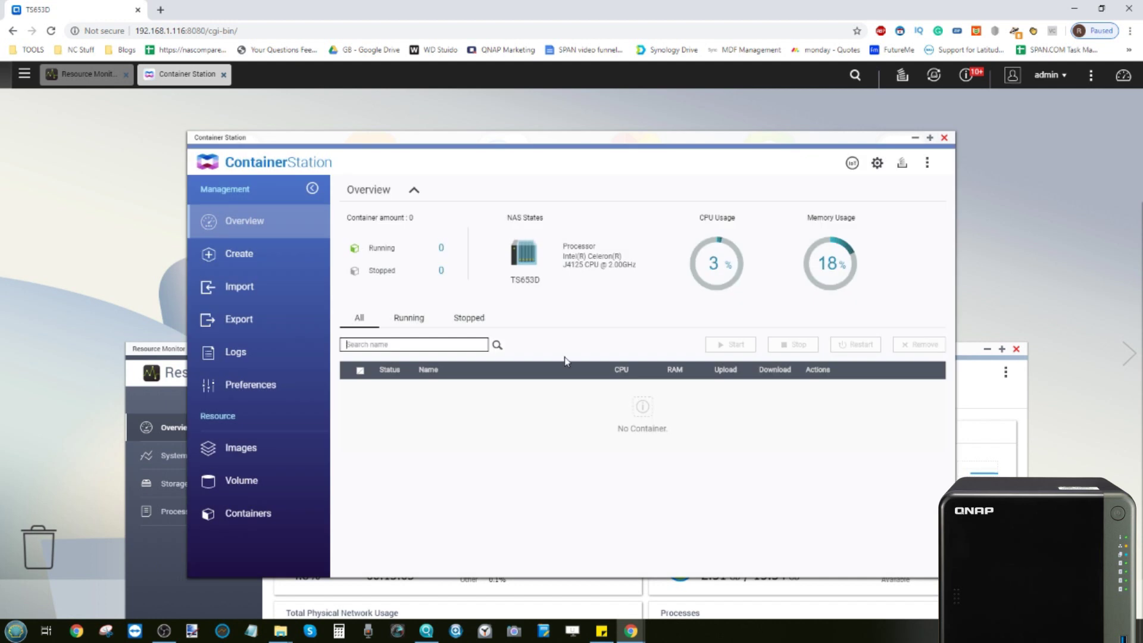
click(824, 262)
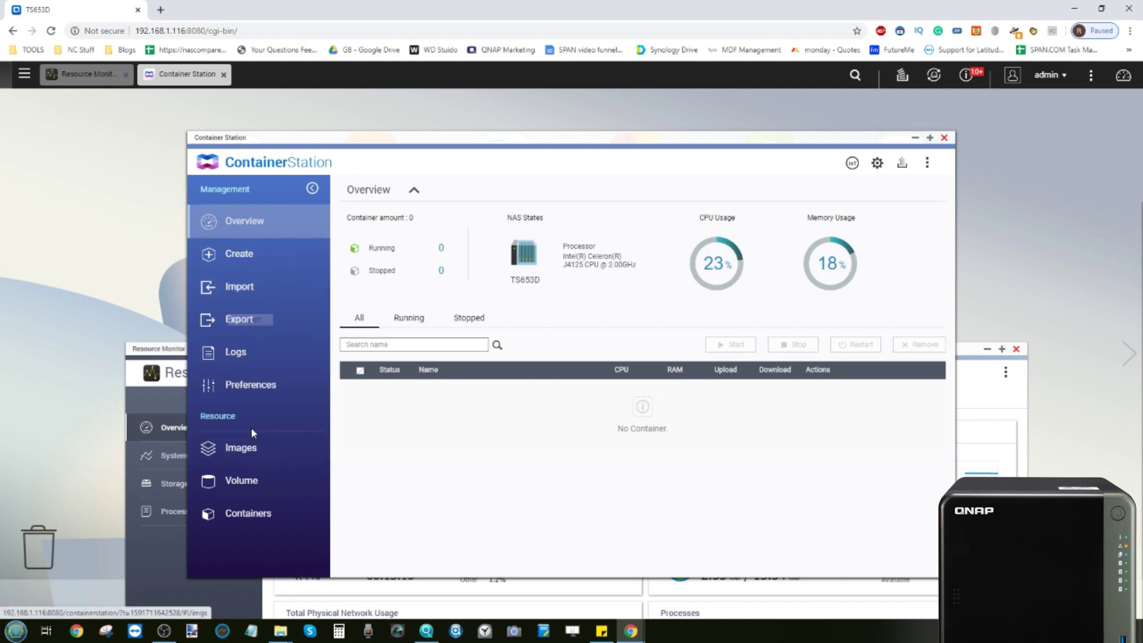
click(224, 262)
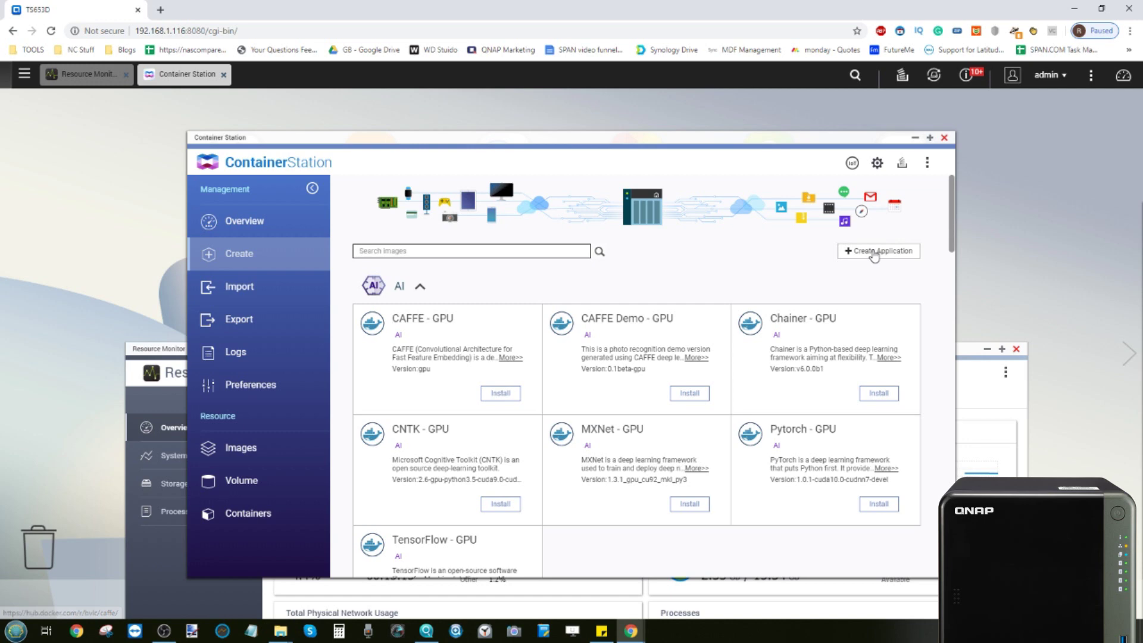
click(858, 252)
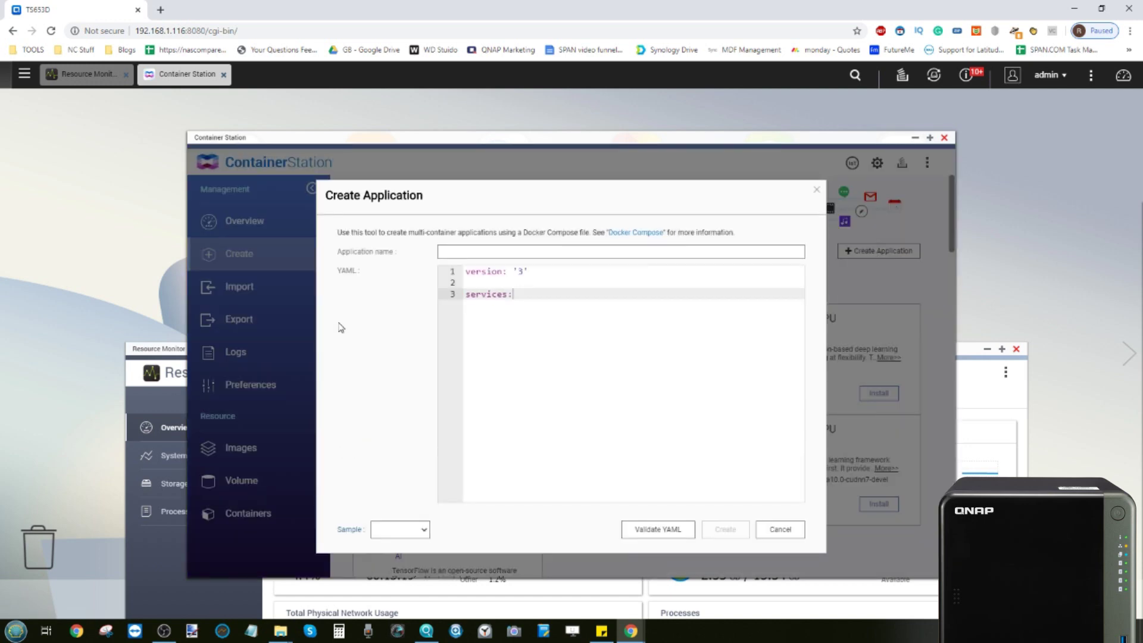
click(774, 532)
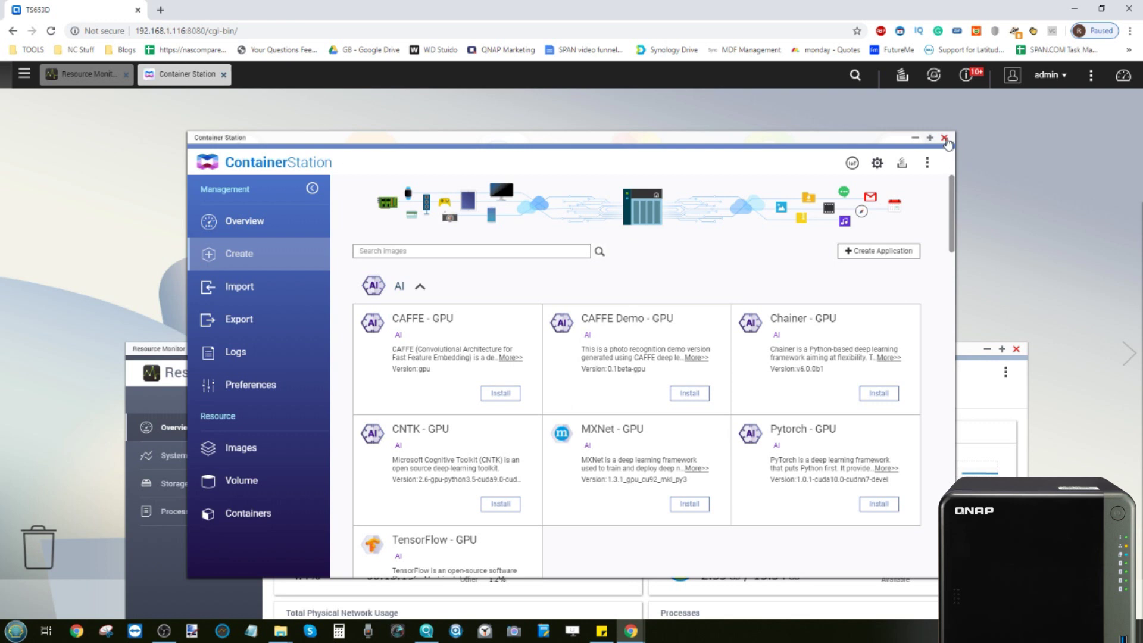
click(944, 137)
- Stay on the QTS page, open and close Linux Station, then launch Virtualization Station 3 showing no VMs
click(13, 31)
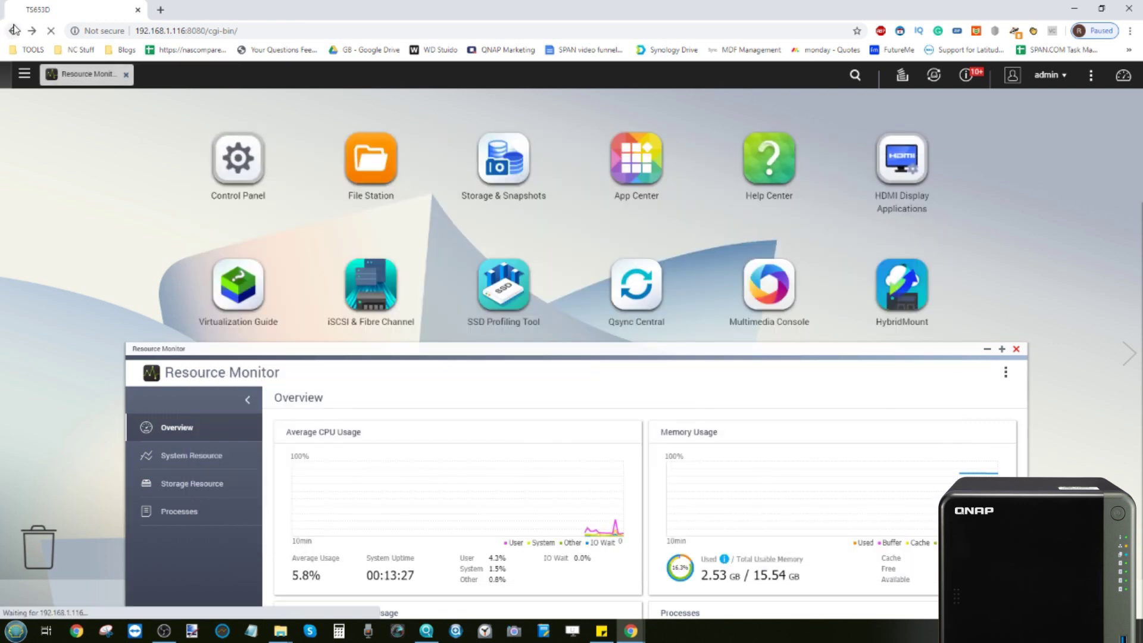
click(675, 99)
click(24, 74)
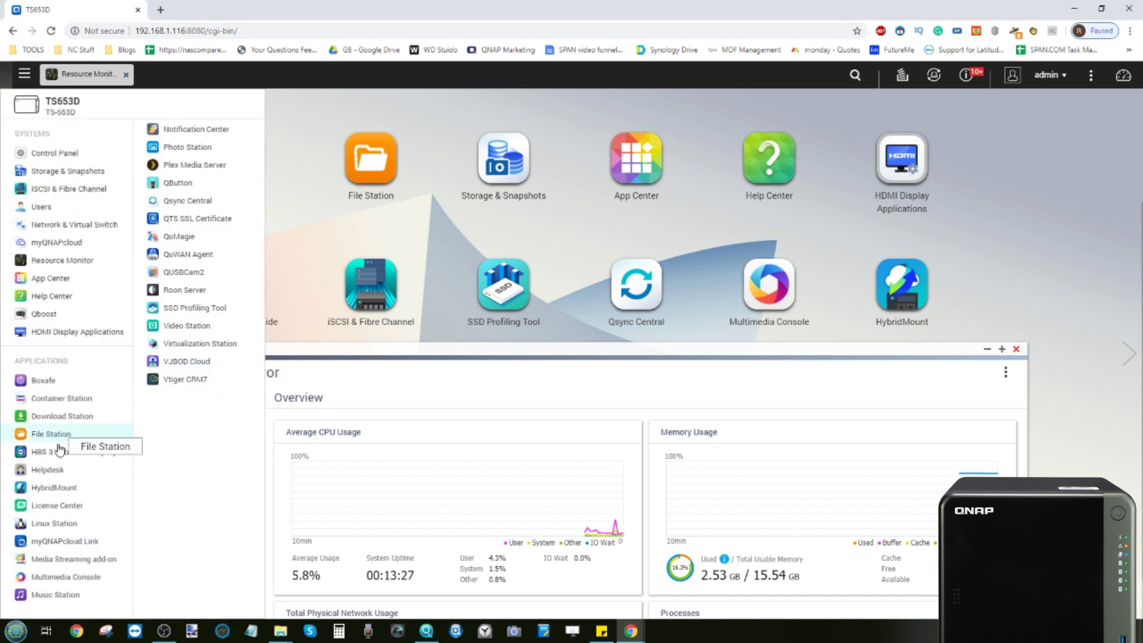
click(53, 526)
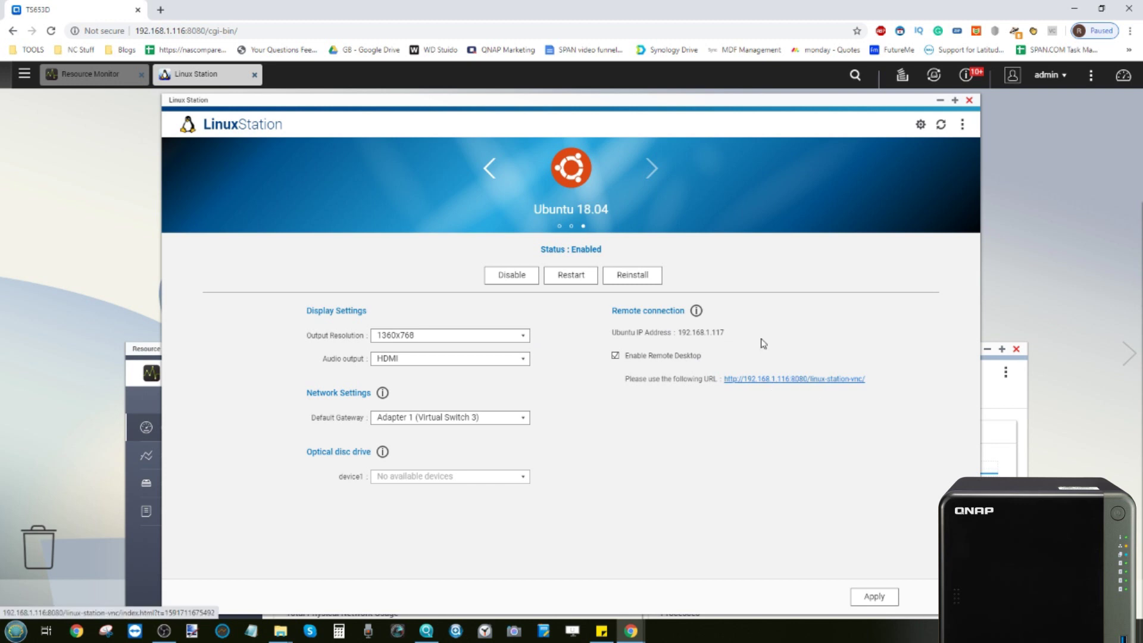
click(970, 101)
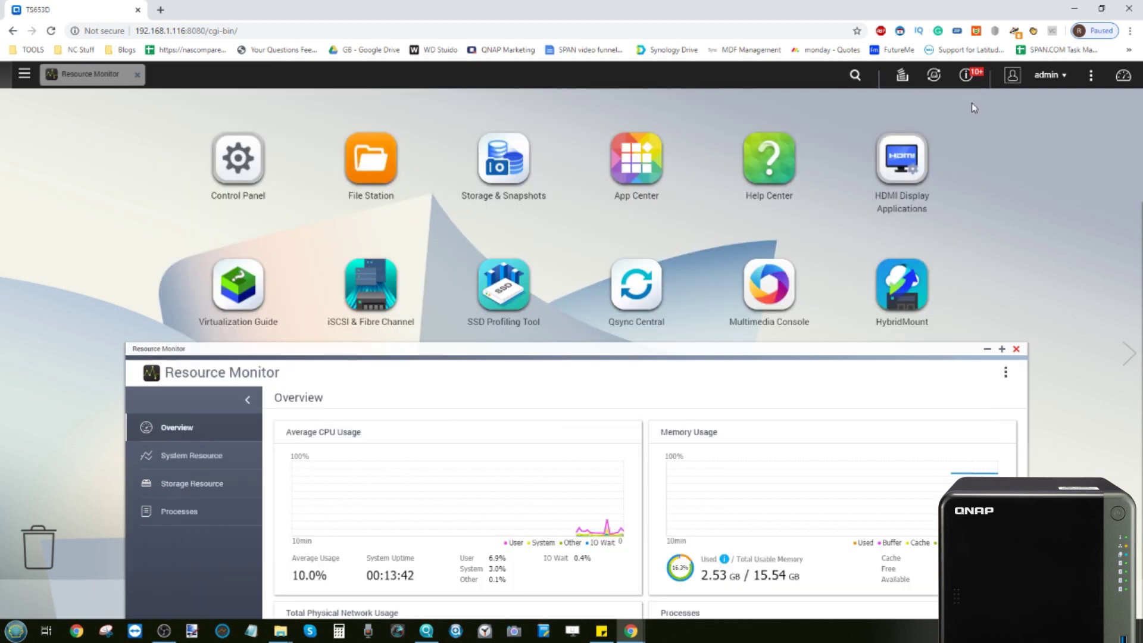
click(24, 73)
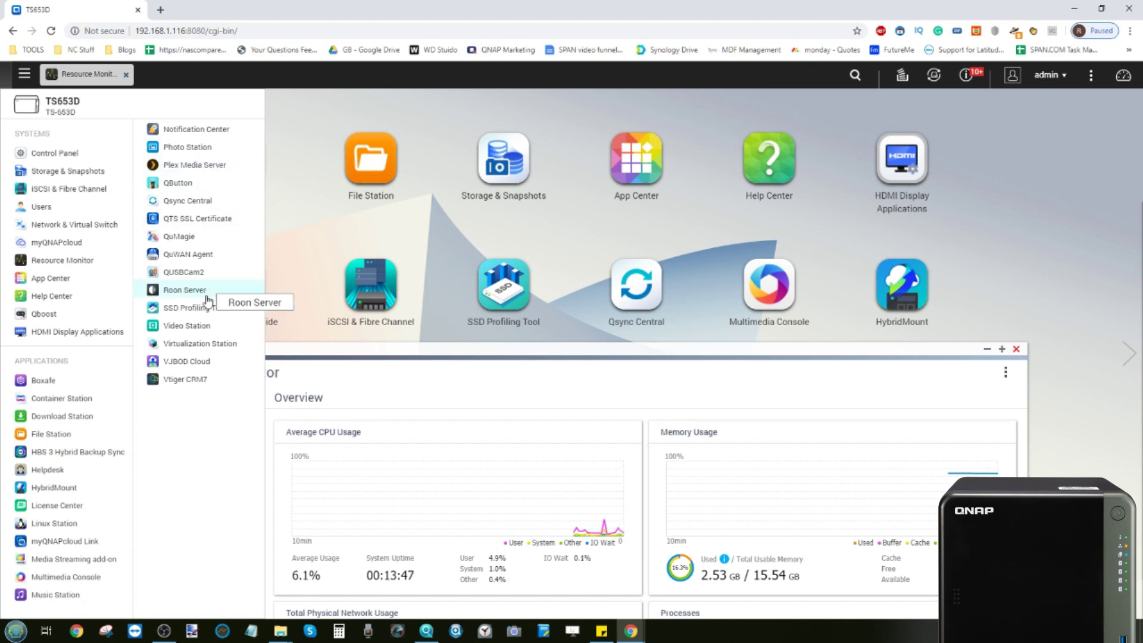
click(200, 344)
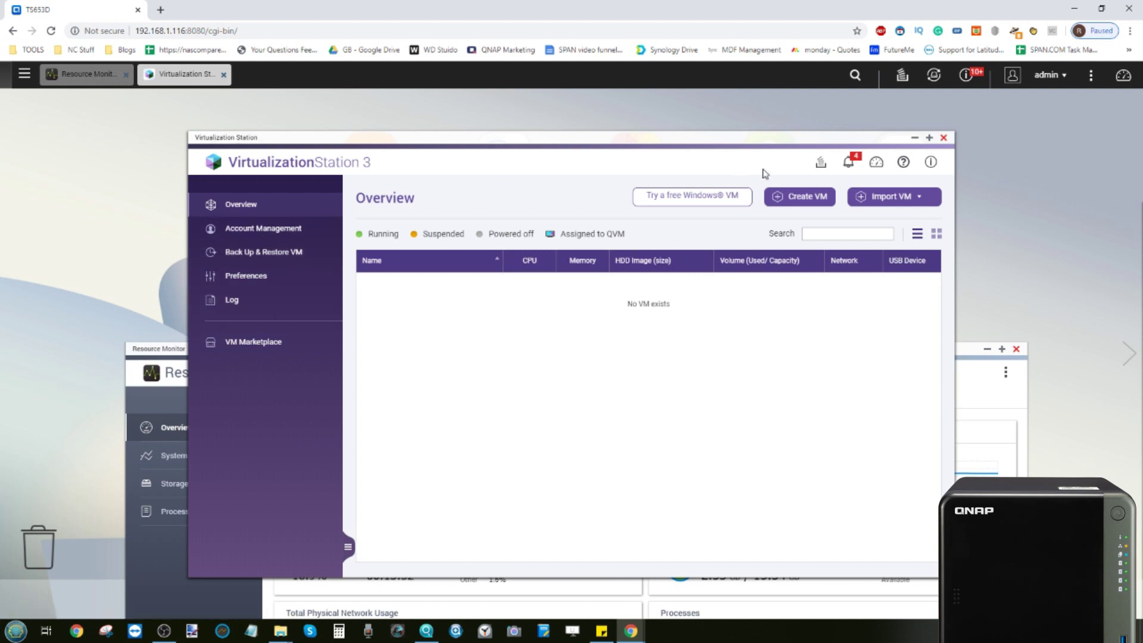
- Start creating a new VM and review its CPU core and memory unit options
click(782, 199)
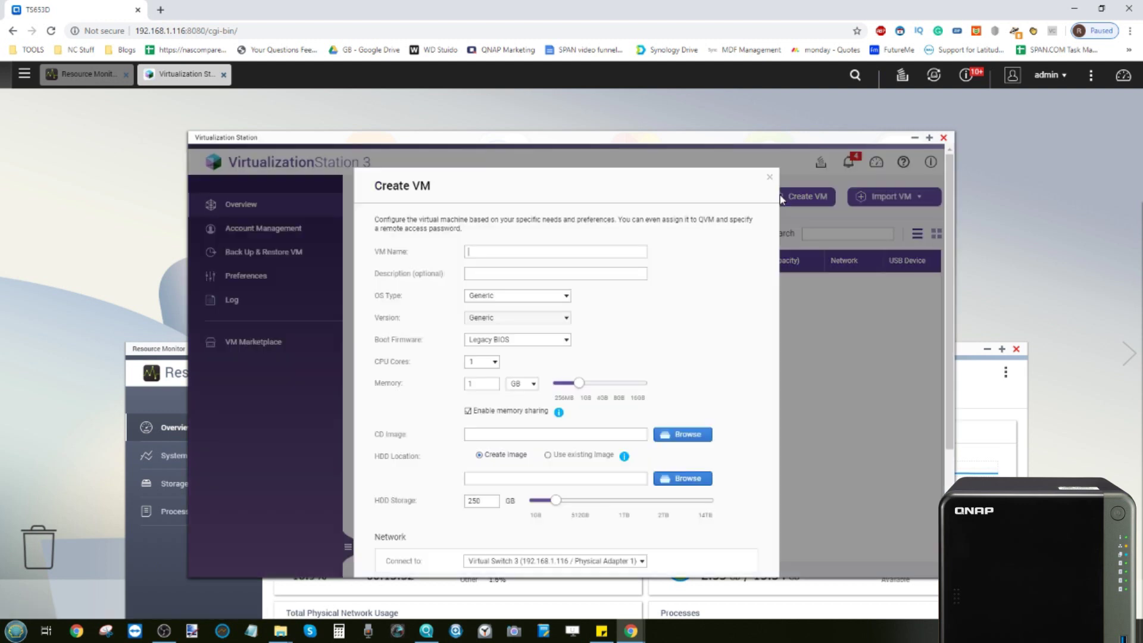
click(492, 363)
click(489, 374)
click(533, 384)
click(523, 414)
- Set the new VM's memory to 10 GB and give it 2 CPU cores
drag(580, 386, 660, 397)
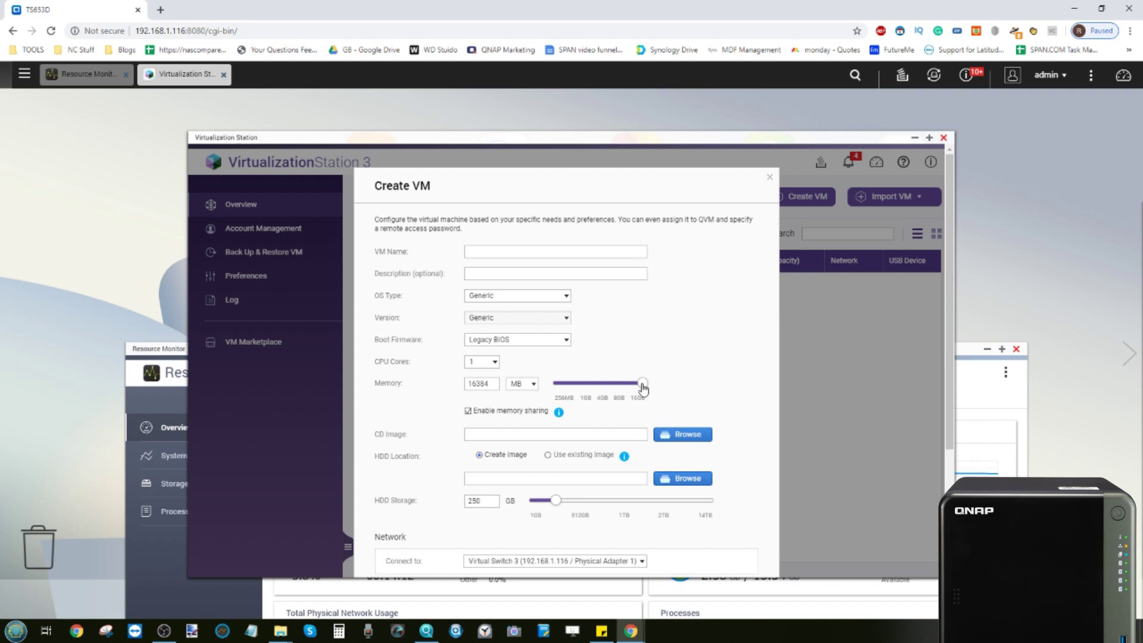
drag(641, 384, 623, 390)
drag(497, 390, 431, 383)
text(10)
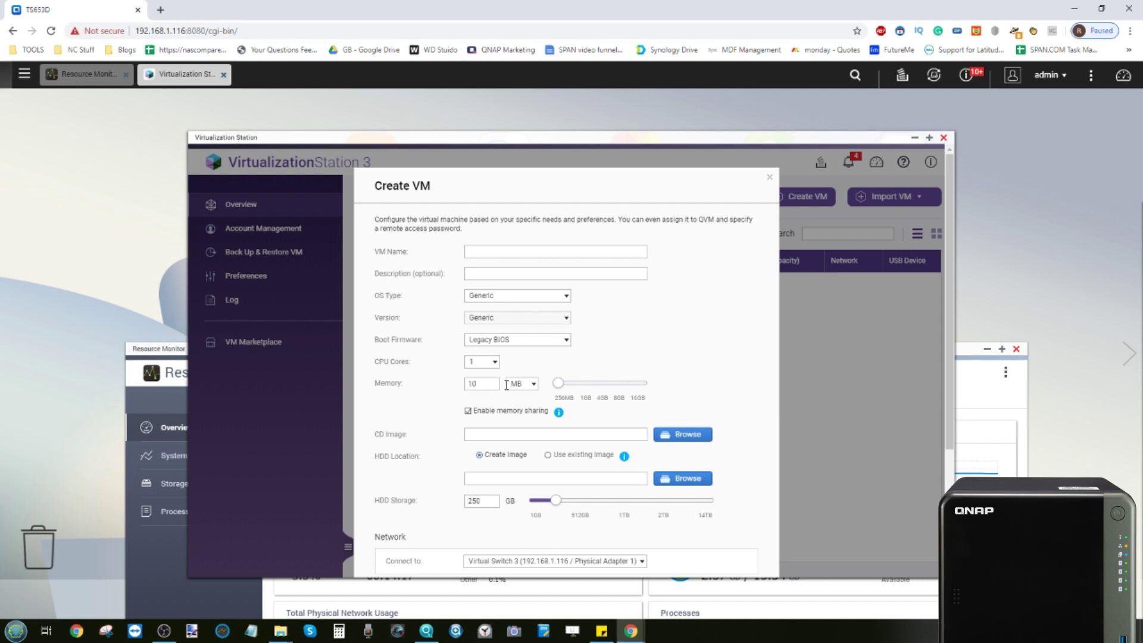
click(532, 384)
click(527, 411)
click(497, 366)
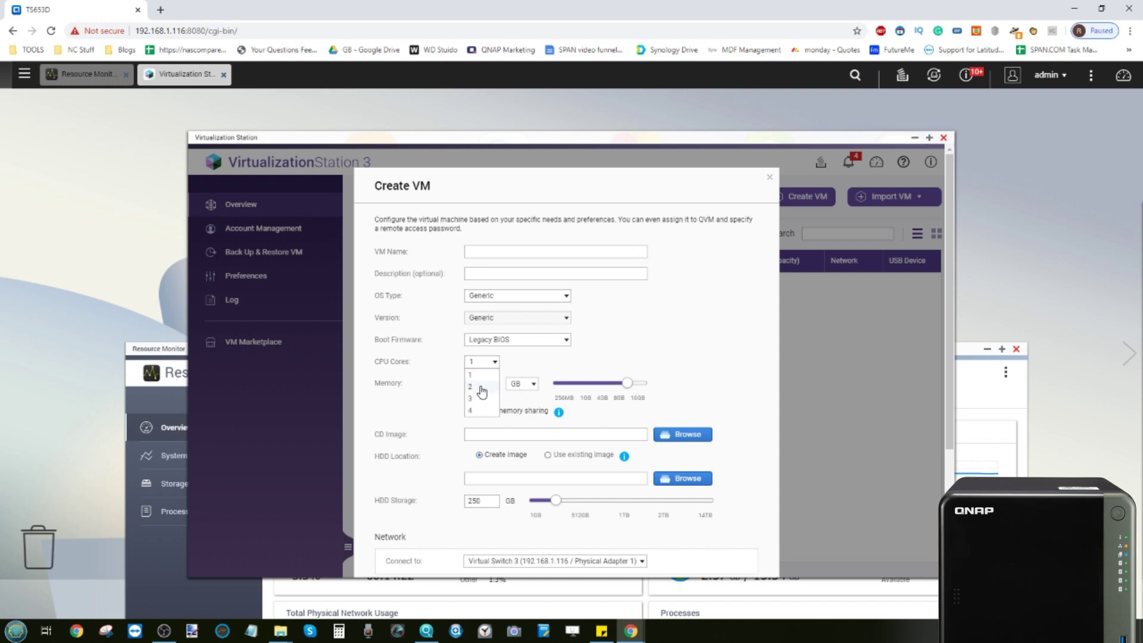
click(479, 385)
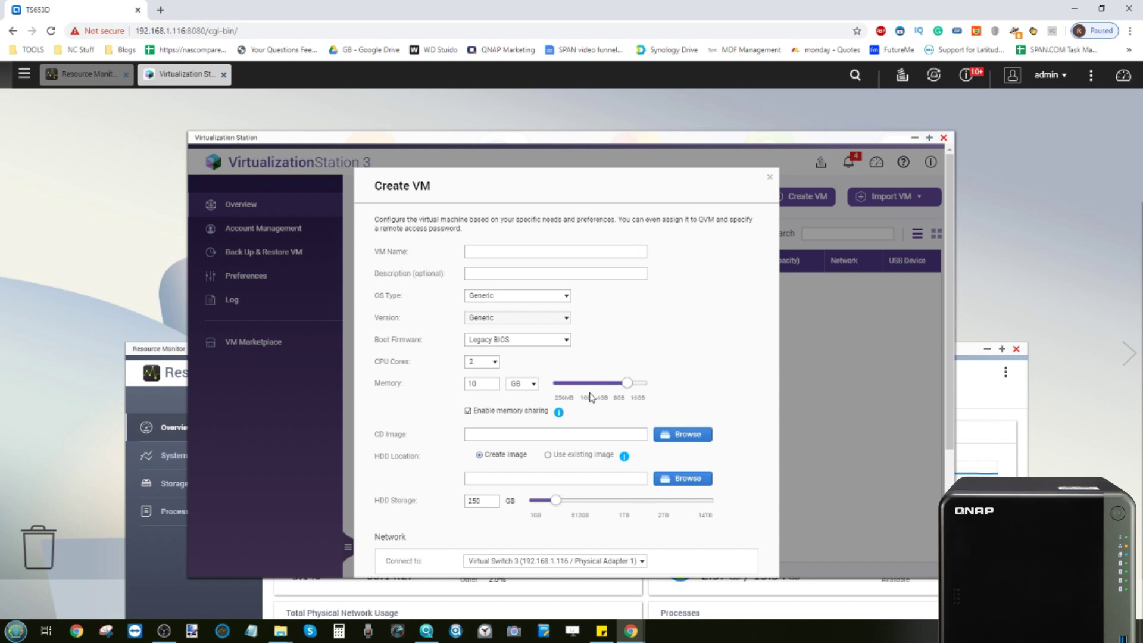
- Store the VM's disk image in the Web folder, name it 16GB TEST, and create it
click(694, 479)
scroll(460, 340, down, 2)
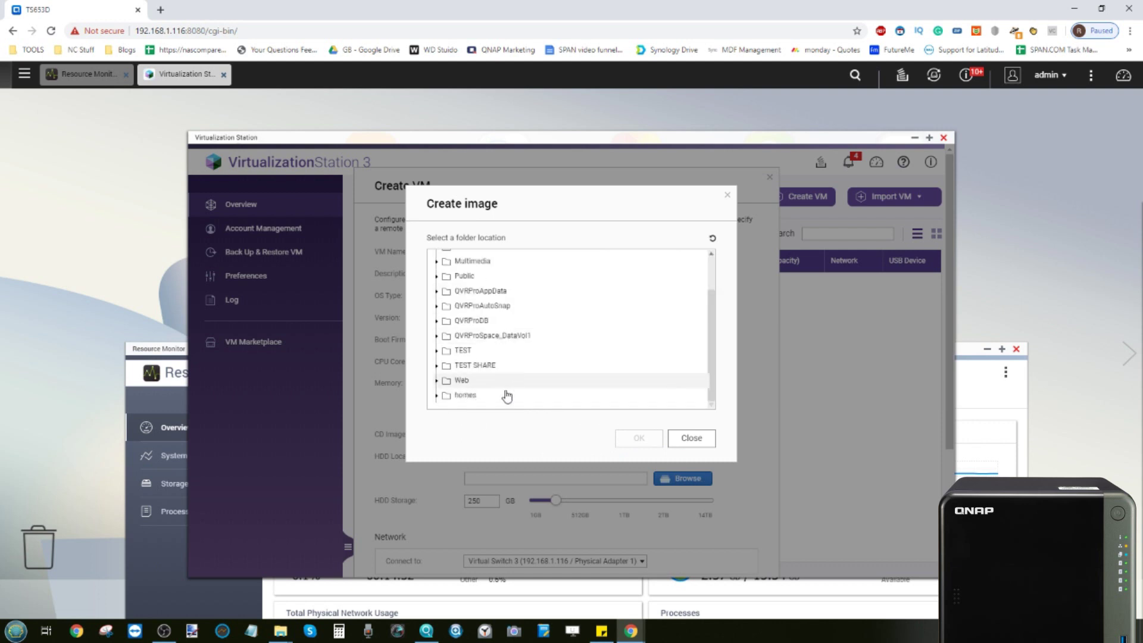
click(469, 380)
click(648, 455)
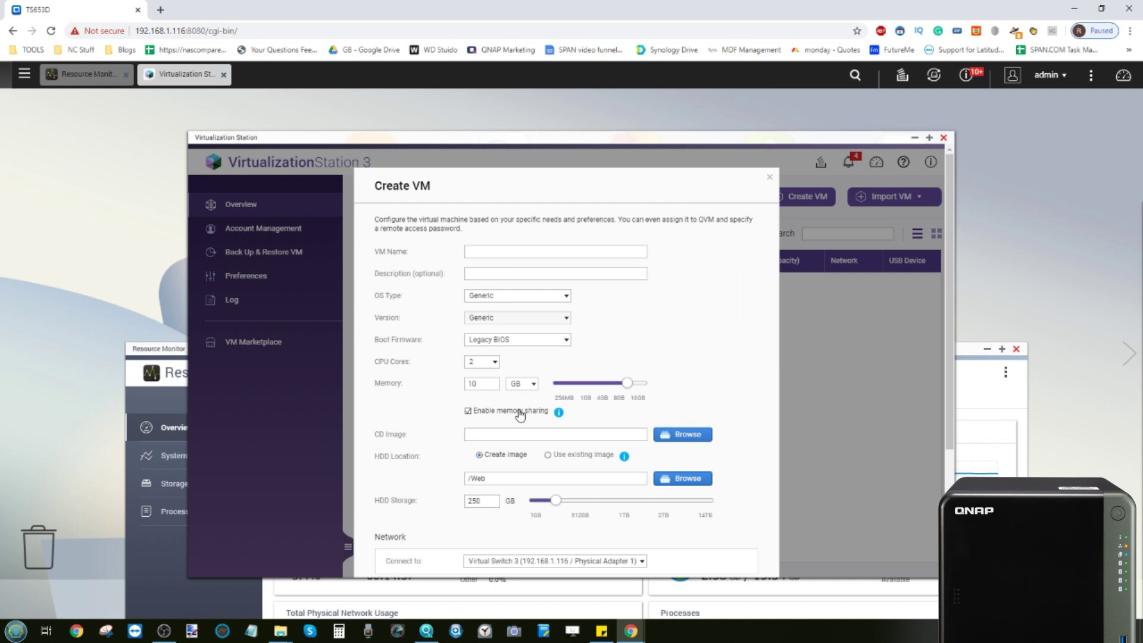
scroll(522, 415, down, 3)
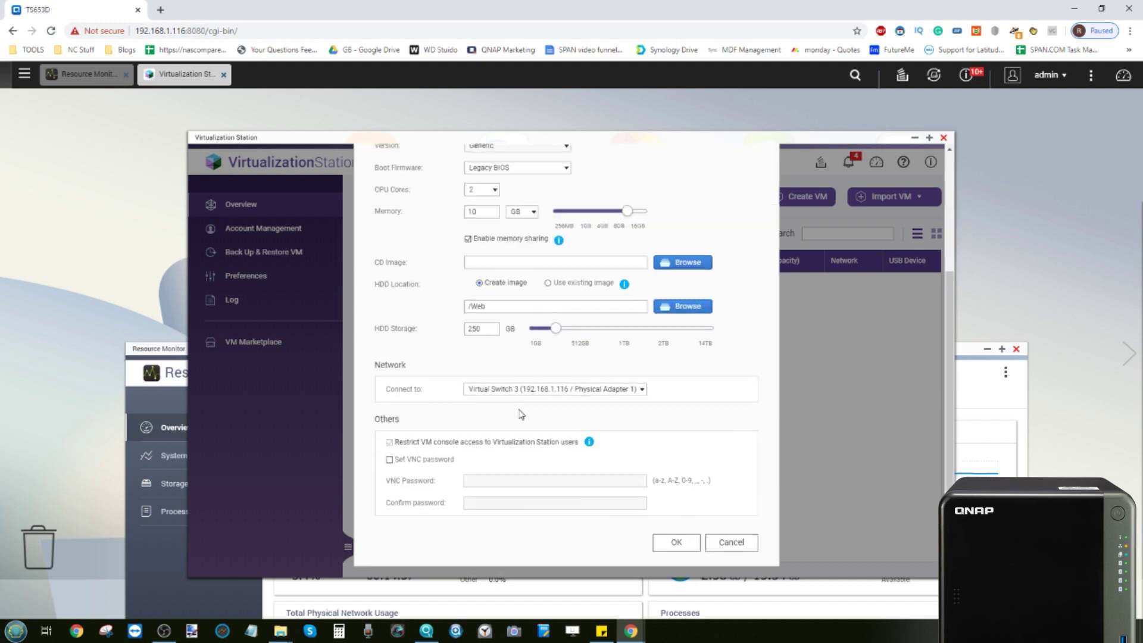
click(676, 541)
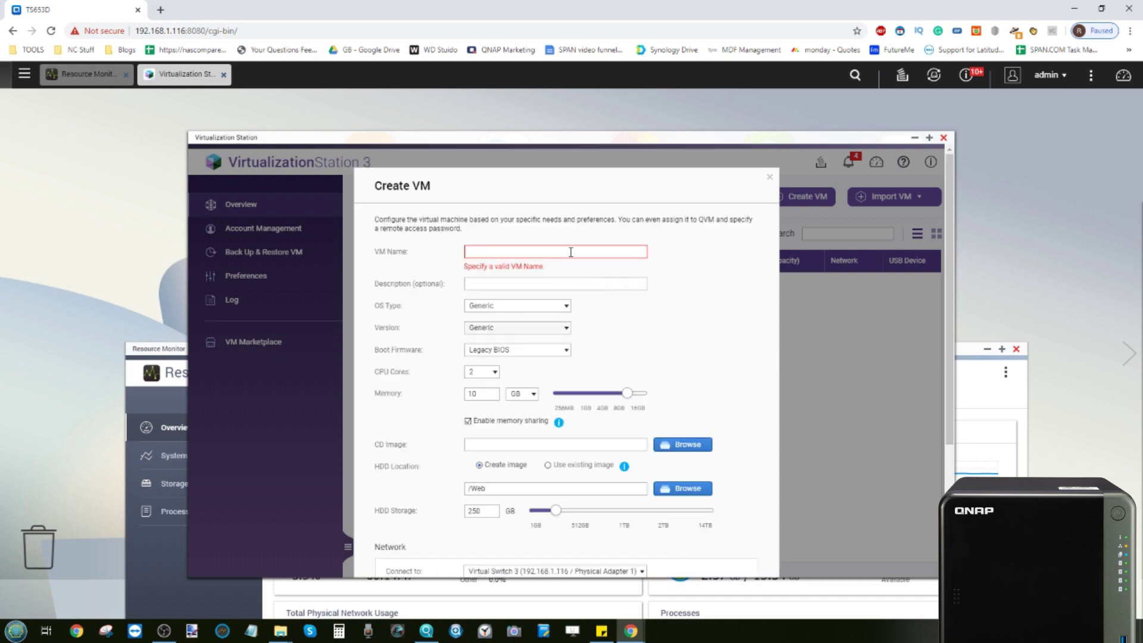
text(16GB TEST)
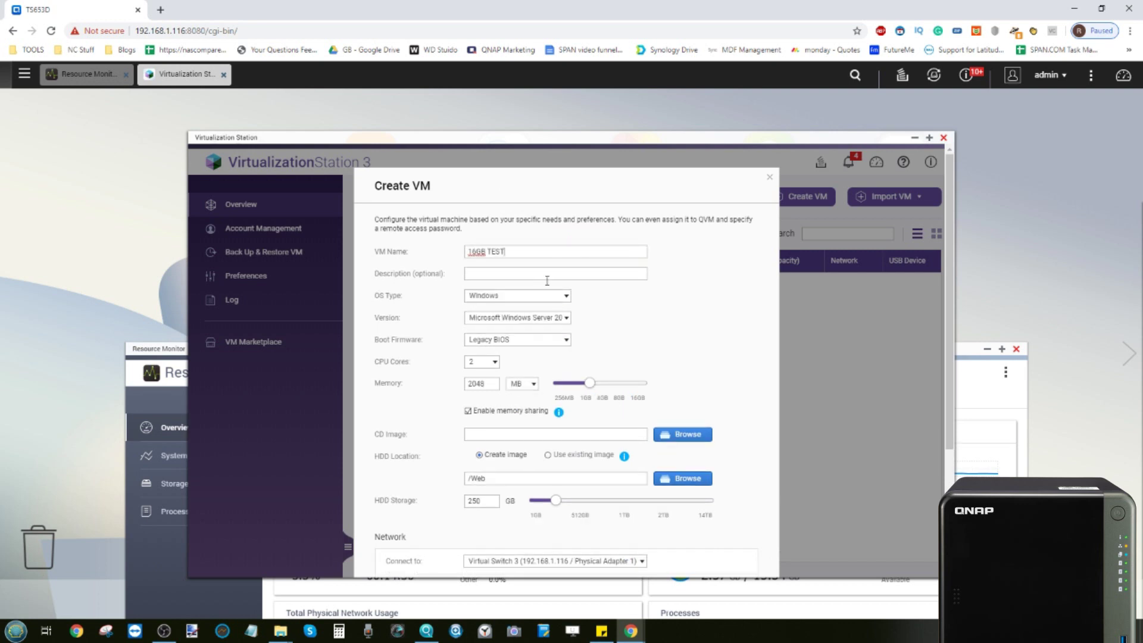
scroll(614, 399, down, 3)
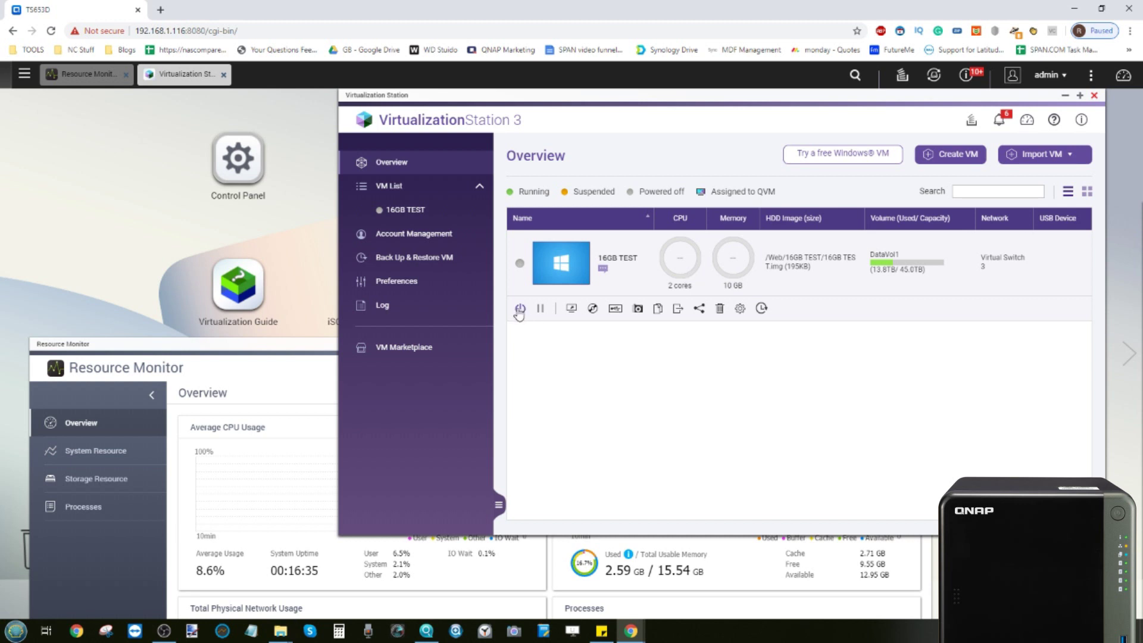
- With the 16GB TEST VM running, switch back to the TS653D NAS desktop tab
mouse_move(574, 269)
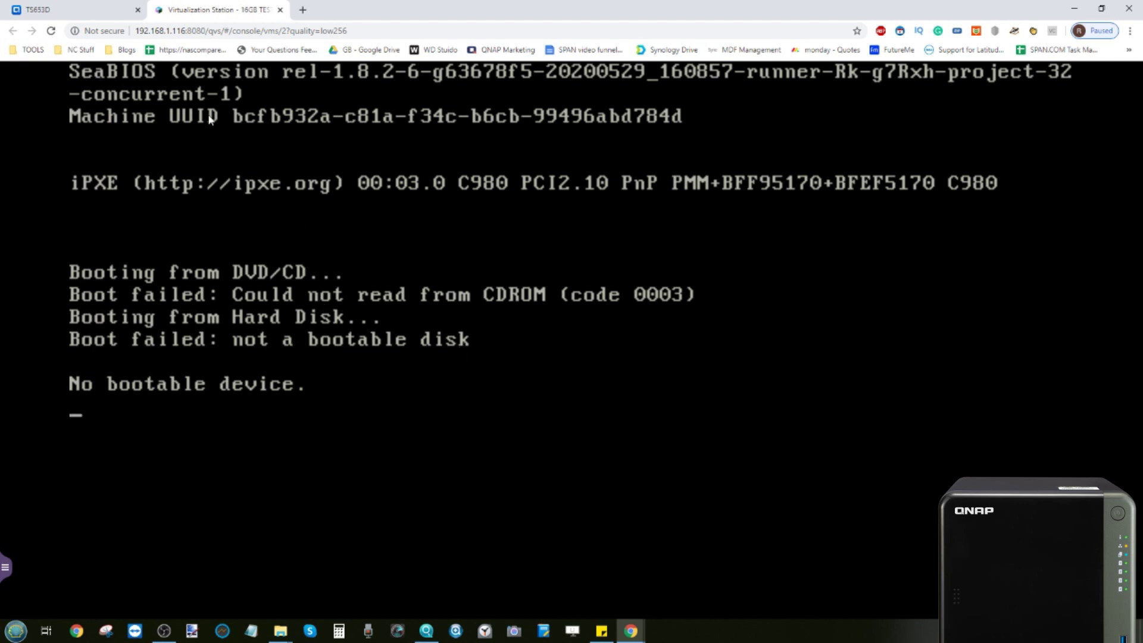
key(ctrl+1)
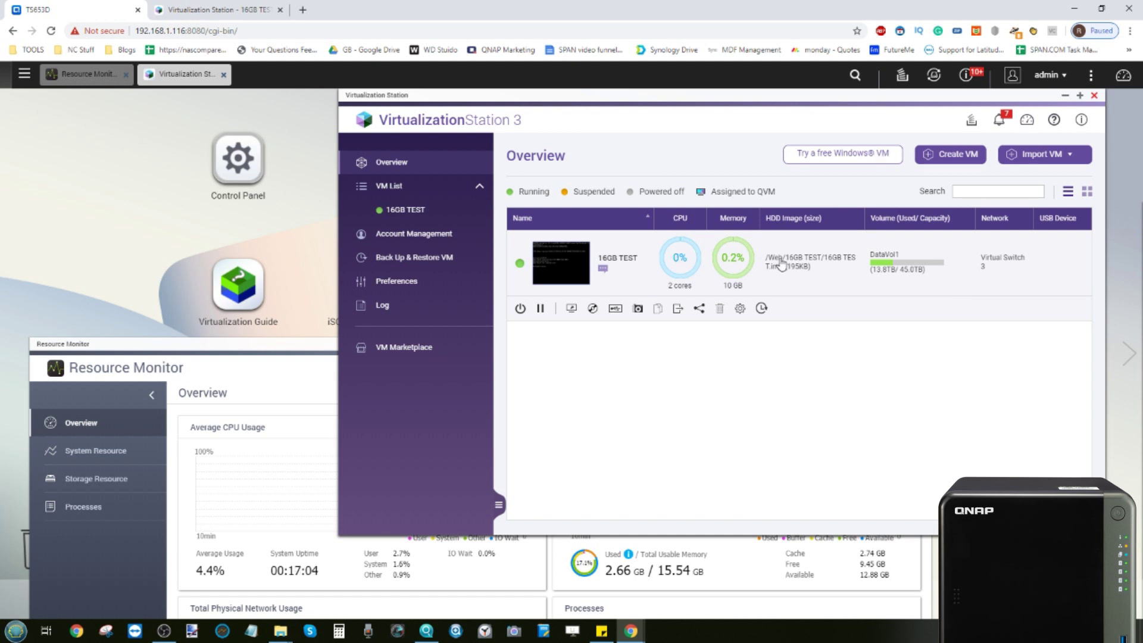
- Open the 16GB TEST VM's Information page, then briefly open and close iSCSI & Fibre Channel
click(741, 310)
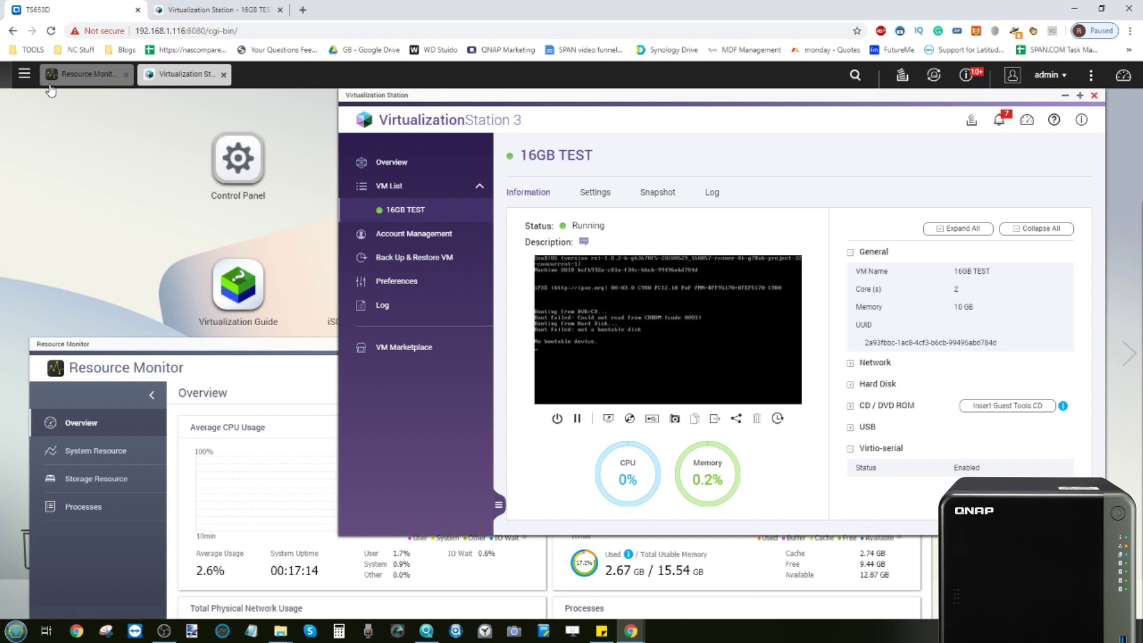
click(24, 74)
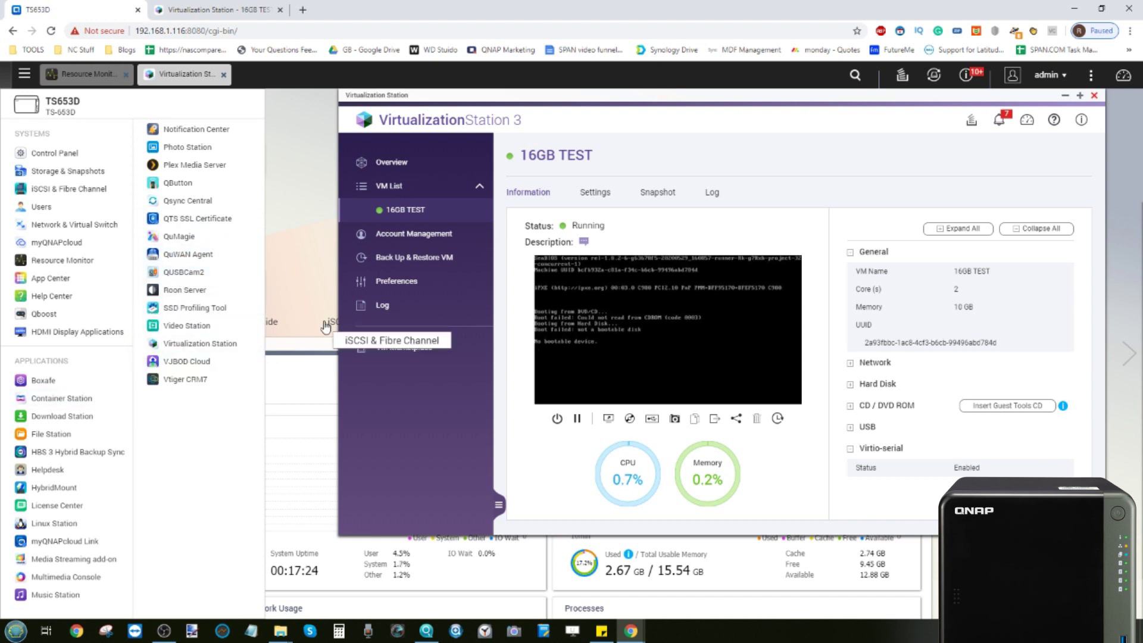
drag(325, 327, 327, 328)
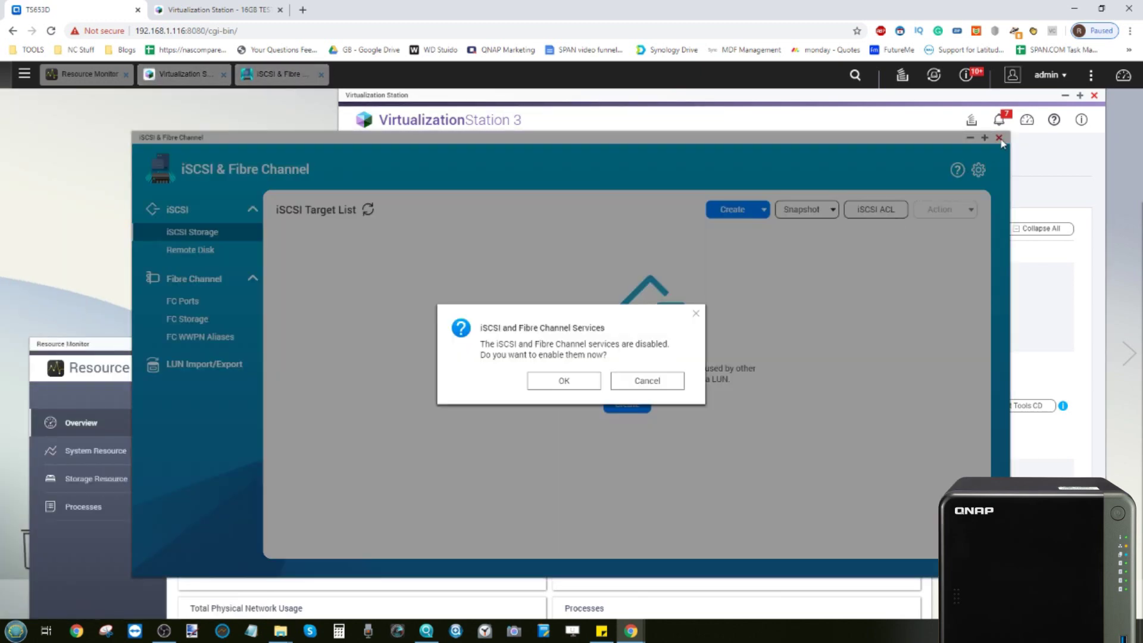
click(653, 386)
click(999, 138)
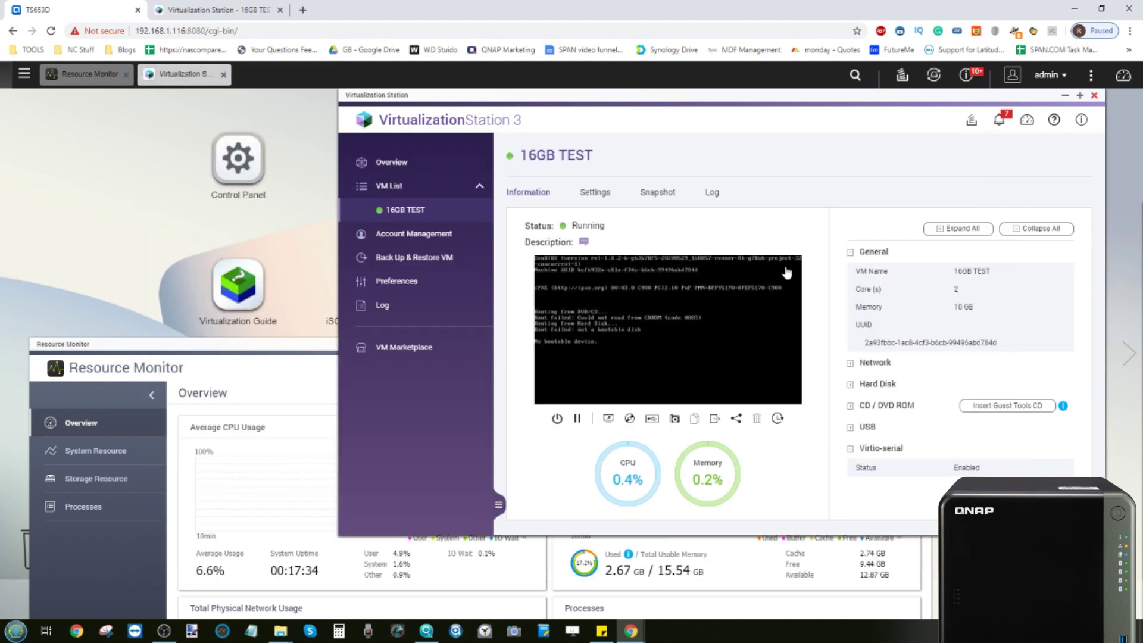
mouse_move(760, 281)
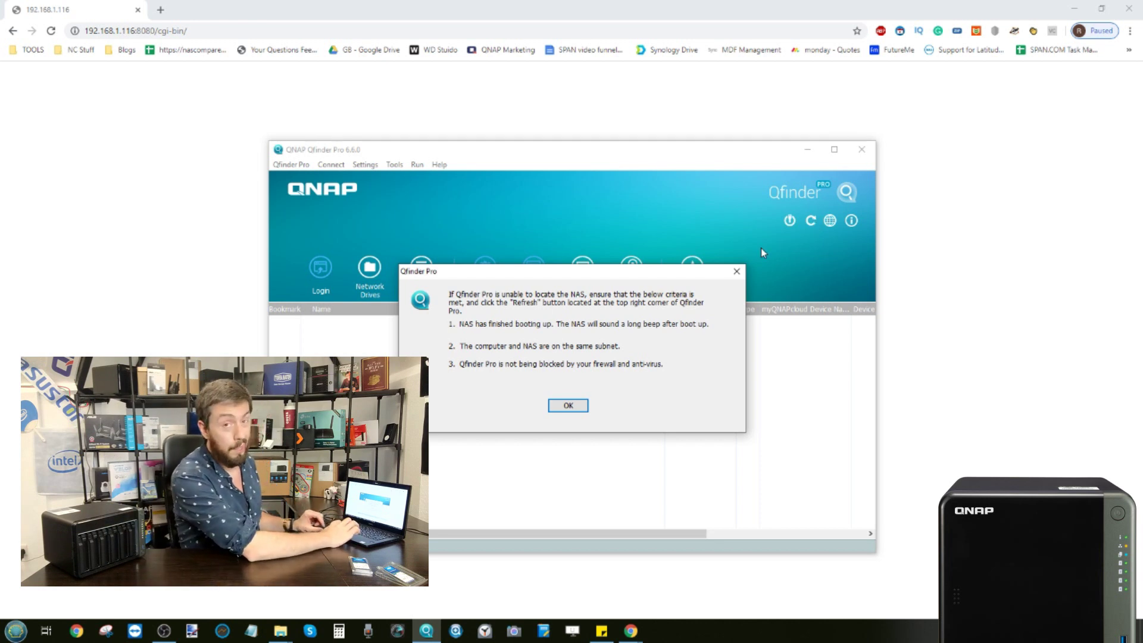
- Dismiss Qfinder Pro's 'unable to locate the NAS' warning so it searches again
click(560, 406)
click(810, 221)
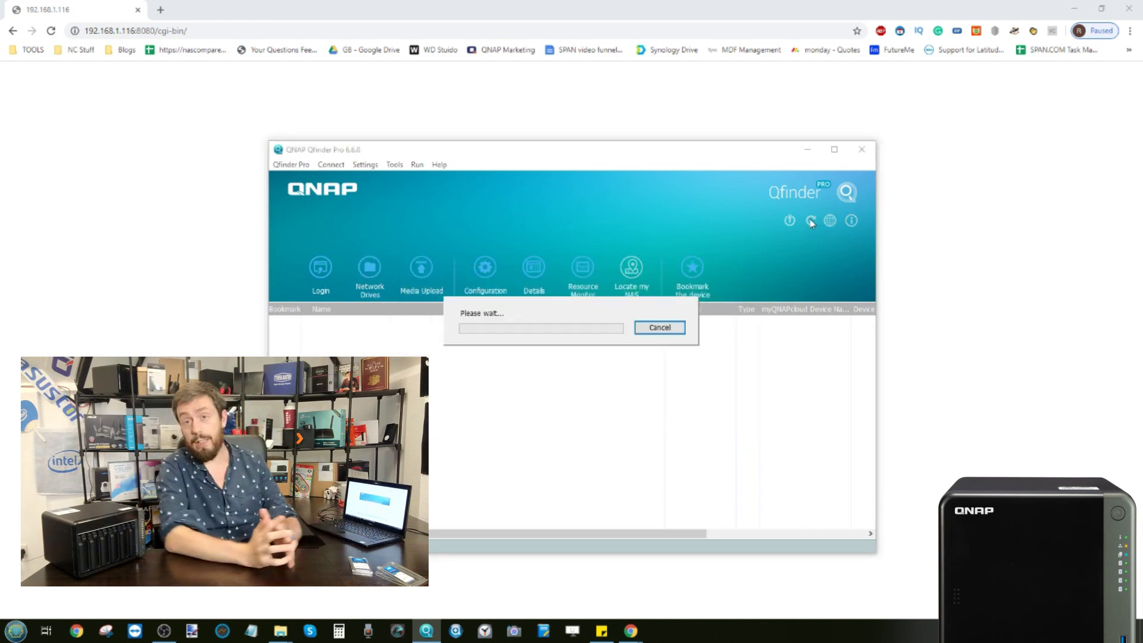